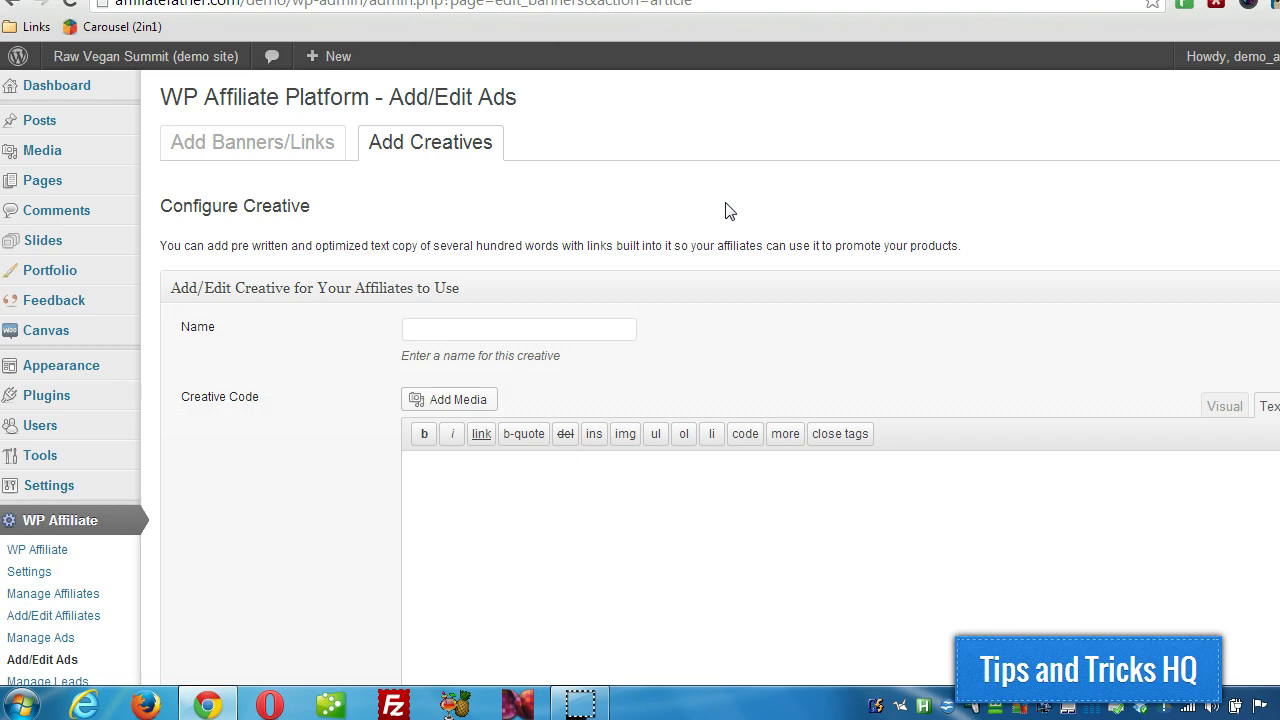
Confirm the Creatives list under Manage Ads is empty and start a new creative.
{"action": "scroll", "coordinate": [676, 200], "scroll_direction": "down", "scroll_amount": 2}
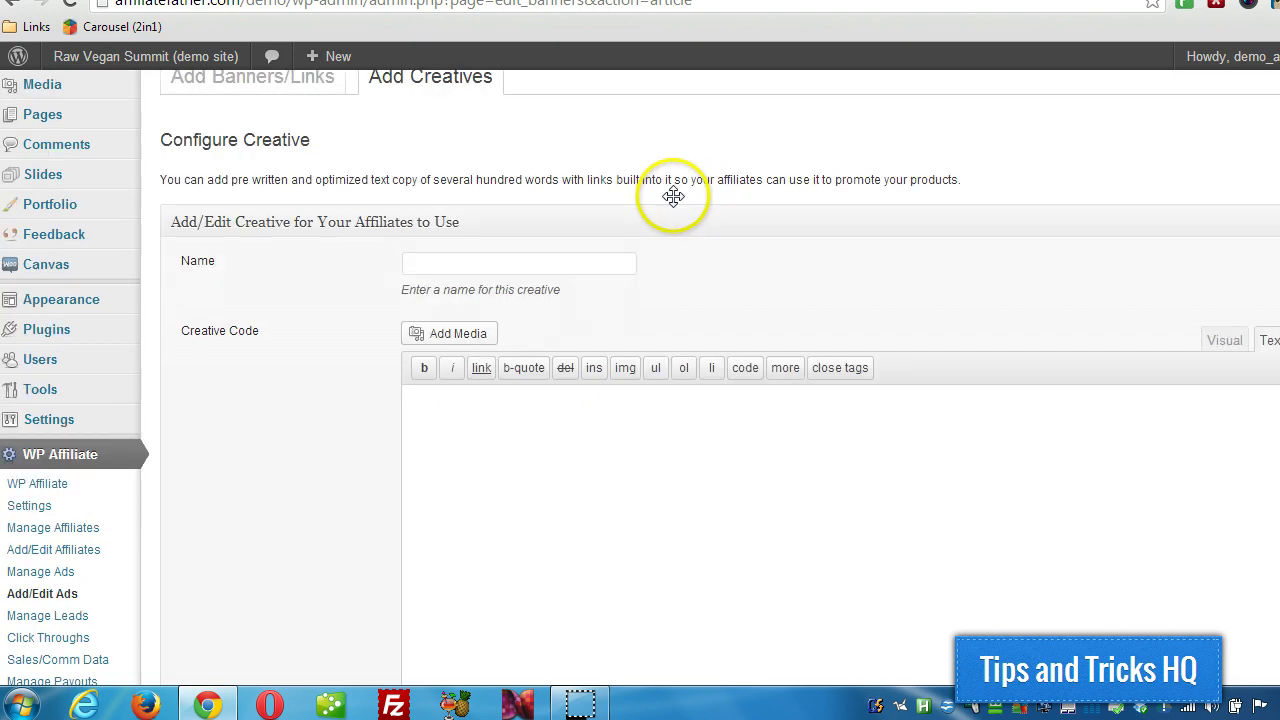
{"action": "scroll", "coordinate": [676, 200], "scroll_direction": "up", "scroll_amount": 2}
{"action": "scroll", "coordinate": [676, 204], "scroll_direction": "down", "scroll_amount": 2}
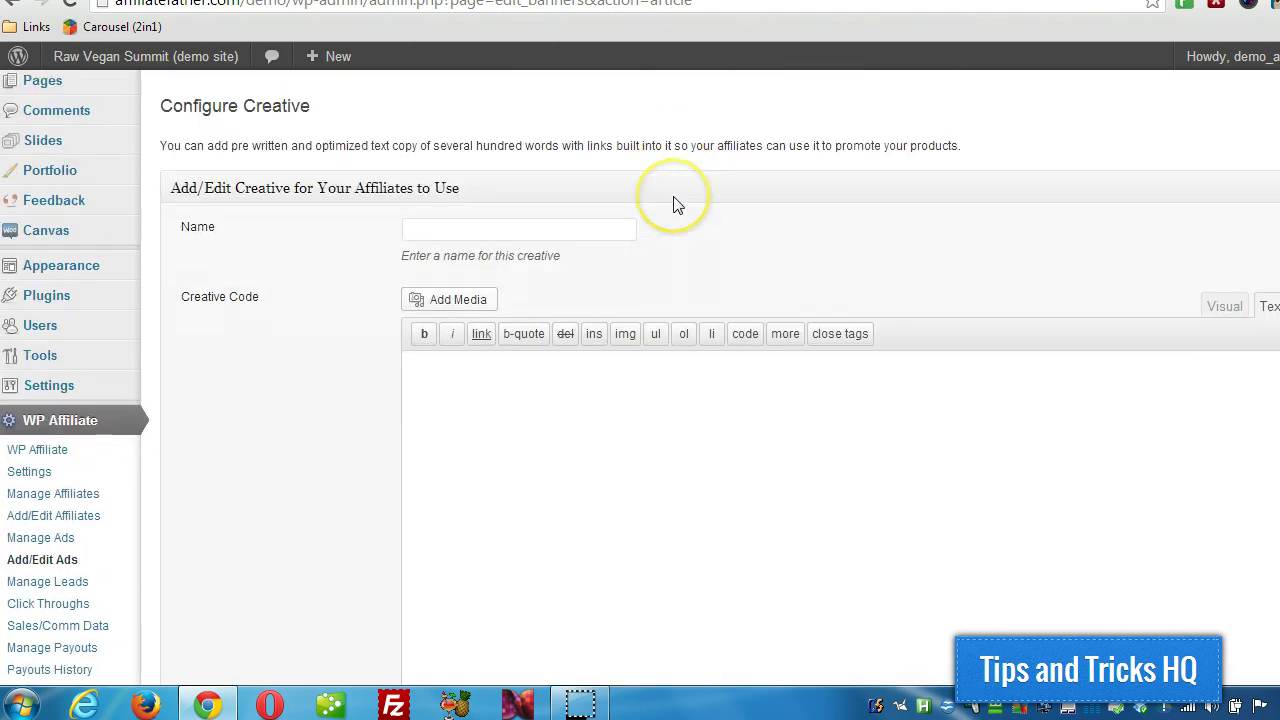
{"action": "scroll", "coordinate": [676, 204], "scroll_direction": "up", "scroll_amount": 2}
{"action": "scroll", "coordinate": [263, 283], "scroll_direction": "down", "scroll_amount": 2}
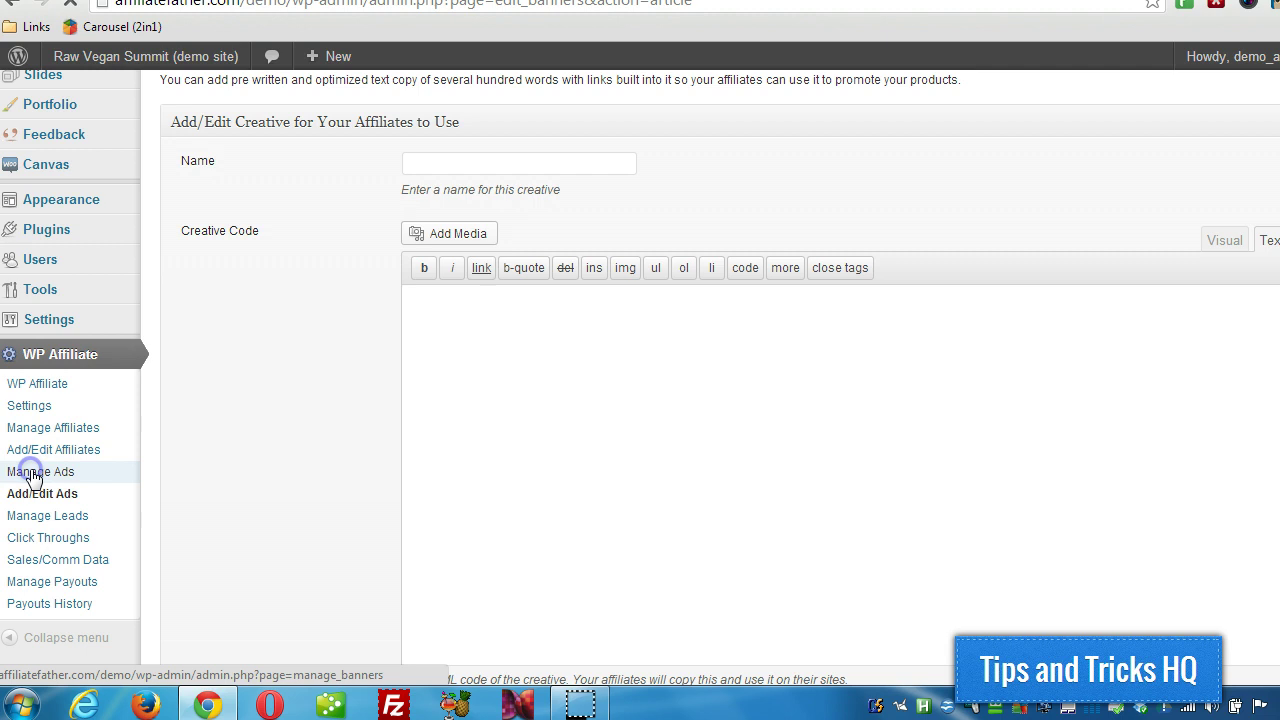
{"action": "left_click", "coordinate": [33, 476]}
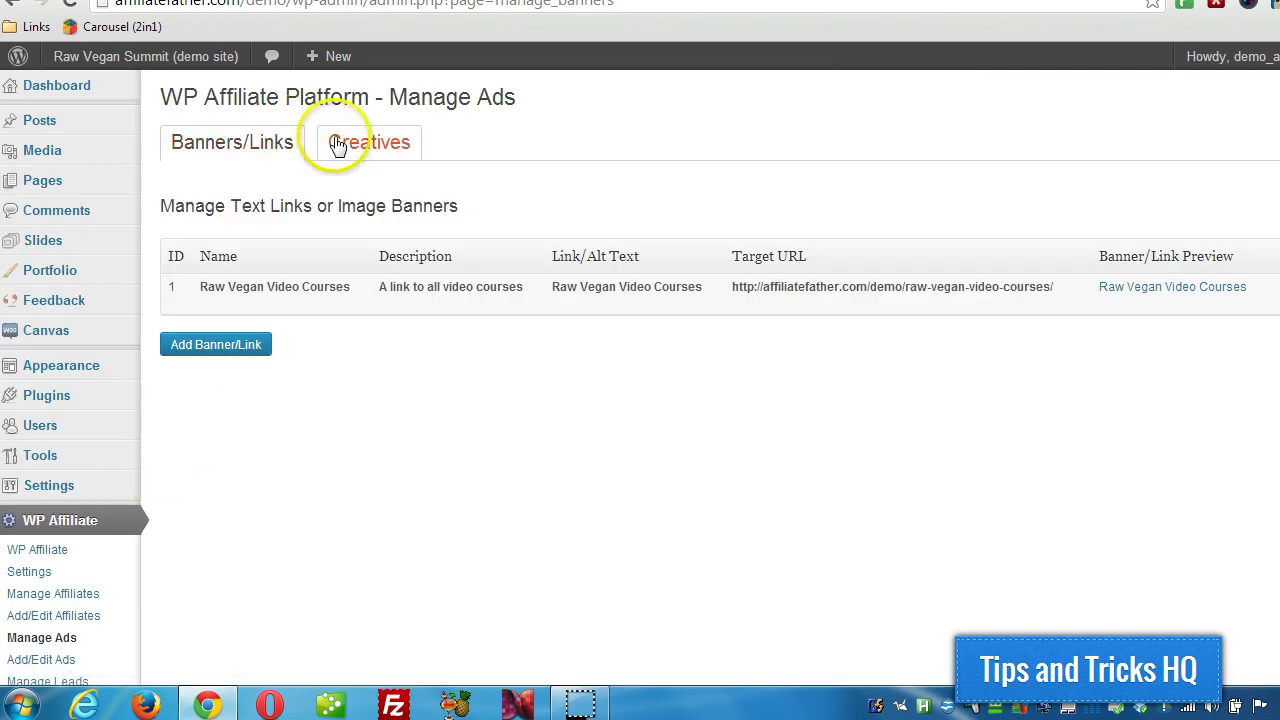
{"action": "left_click", "coordinate": [361, 152]}
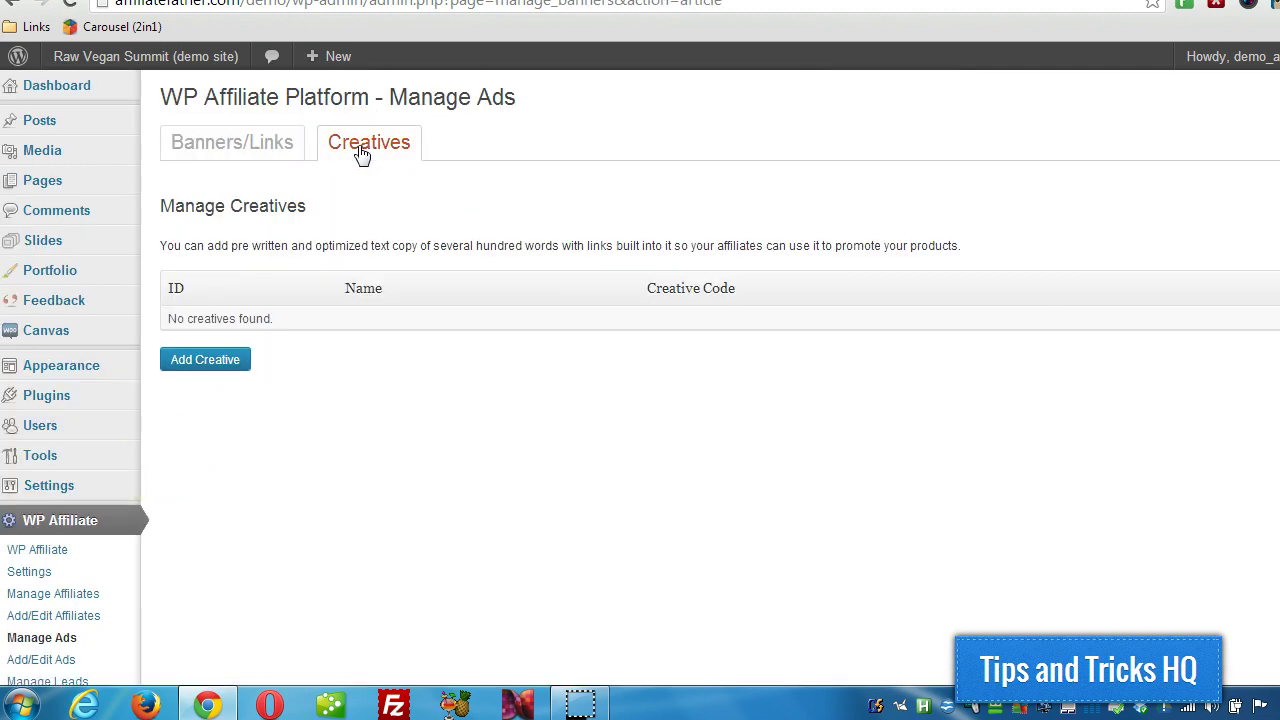
{"action": "left_click", "coordinate": [183, 366]}
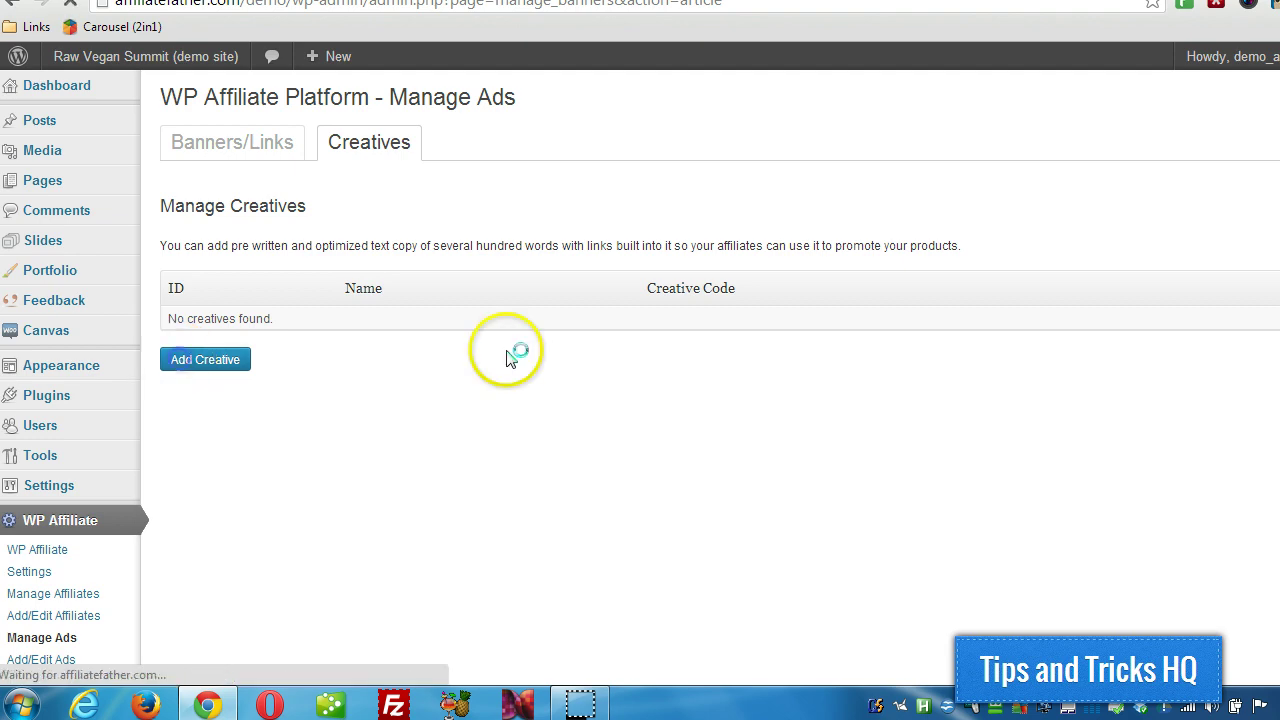
Scroll the blank creative form down to the XXXX affiliate-ID placeholder help text.
{"action": "scroll", "coordinate": [760, 196], "scroll_direction": "down", "scroll_amount": 2}
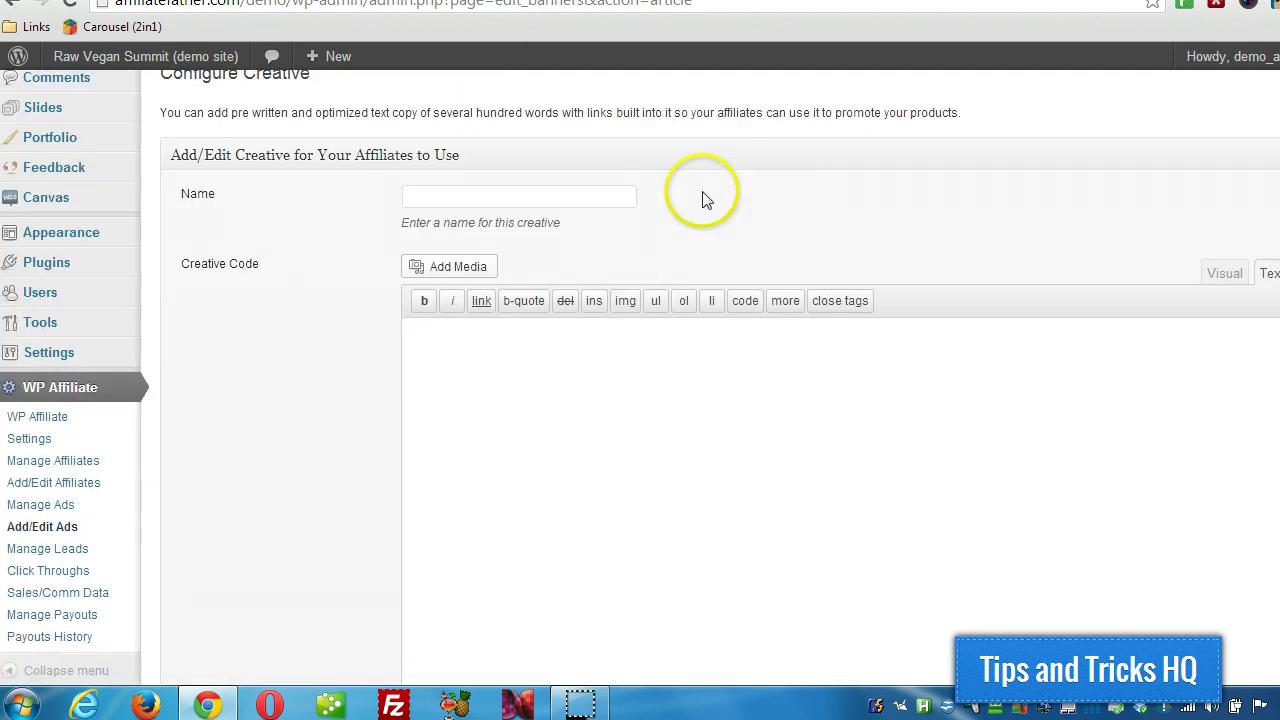
{"action": "left_click", "coordinate": [532, 196]}
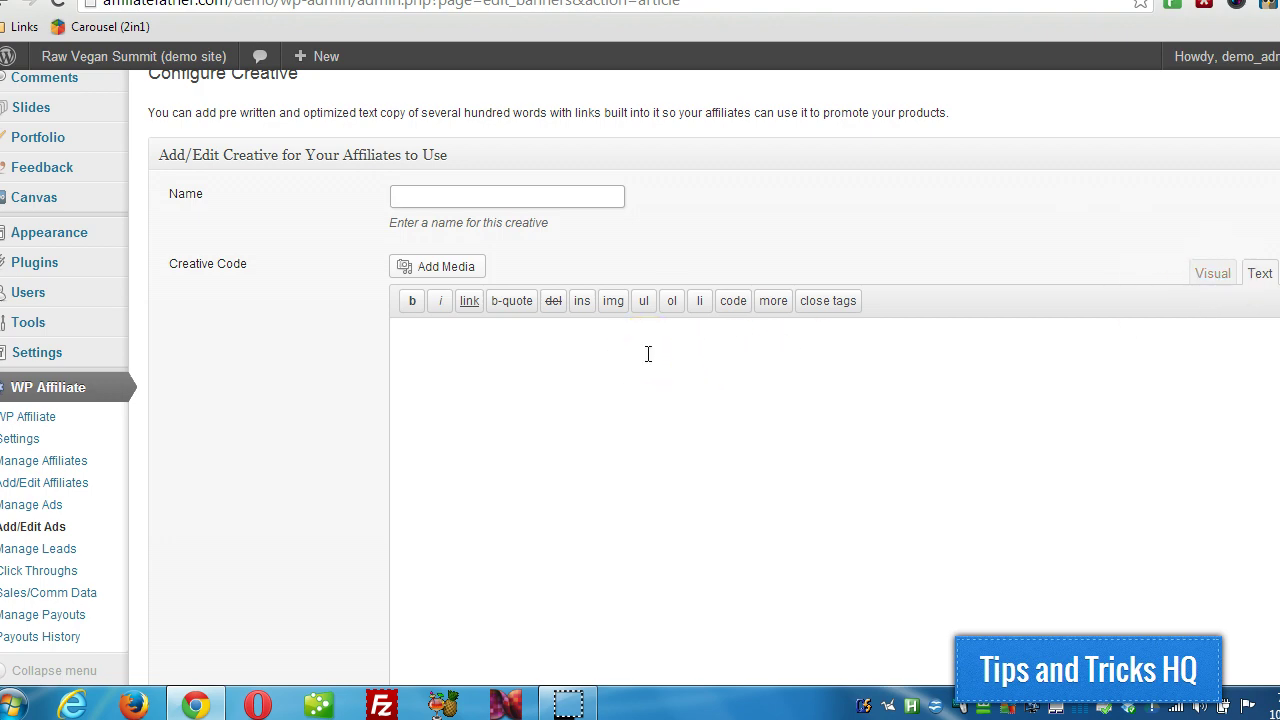
{"action": "scroll", "coordinate": [648, 354], "scroll_direction": "down", "scroll_amount": 2}
{"action": "scroll", "coordinate": [648, 354], "scroll_direction": "down", "scroll_amount": 1}
{"action": "scroll", "coordinate": [648, 354], "scroll_direction": "up", "scroll_amount": 2}
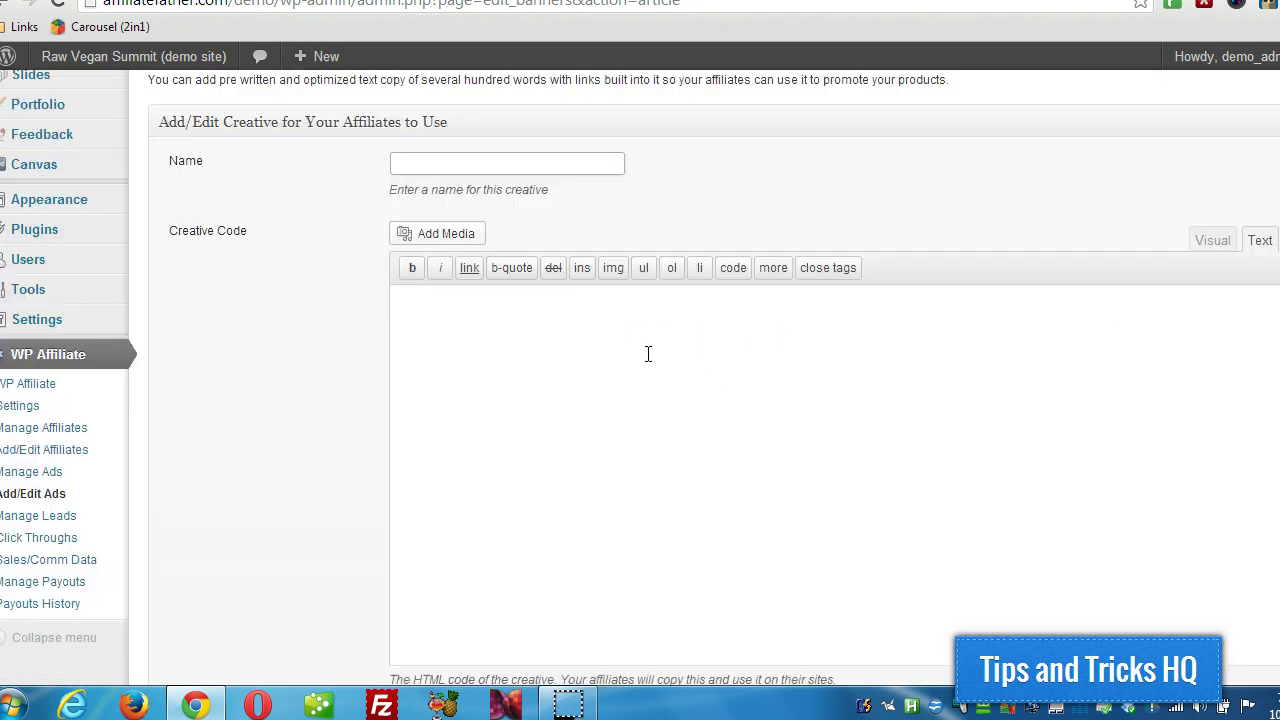
{"action": "scroll", "coordinate": [648, 356], "scroll_direction": "up", "scroll_amount": 1}
{"action": "scroll", "coordinate": [648, 360], "scroll_direction": "up", "scroll_amount": 1}
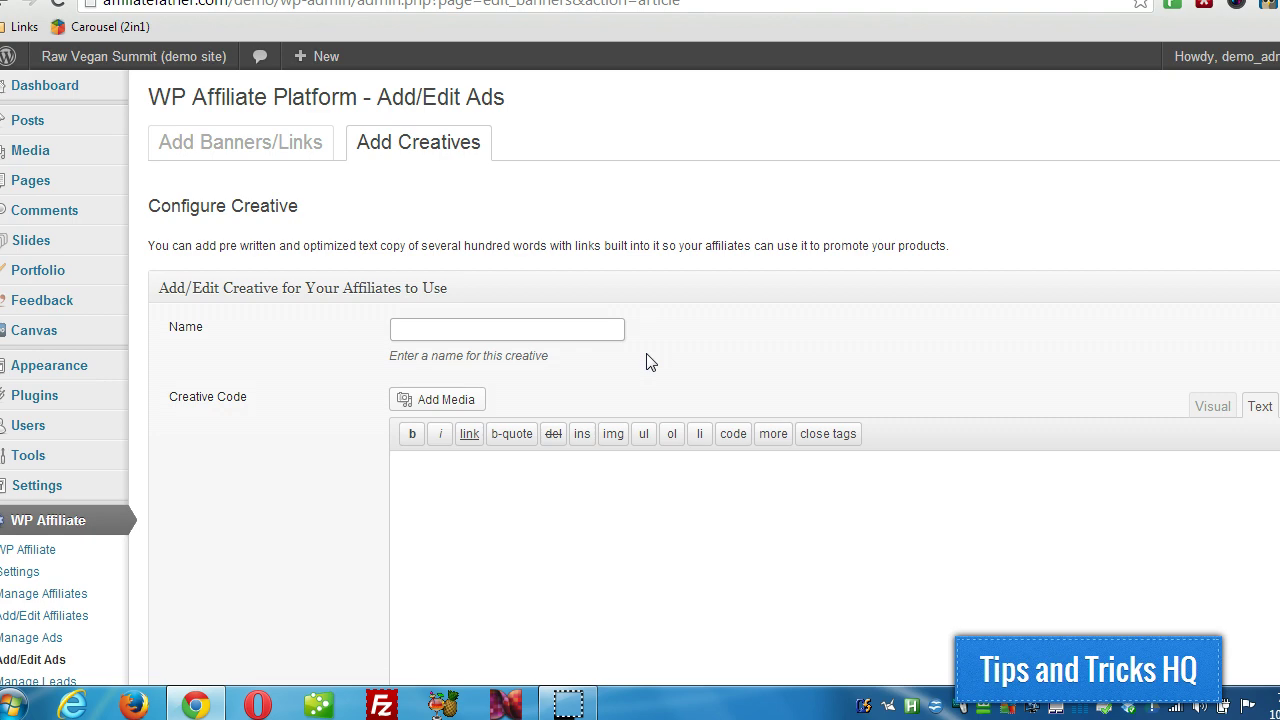
{"action": "scroll", "coordinate": [646, 362], "scroll_direction": "down", "scroll_amount": 2}
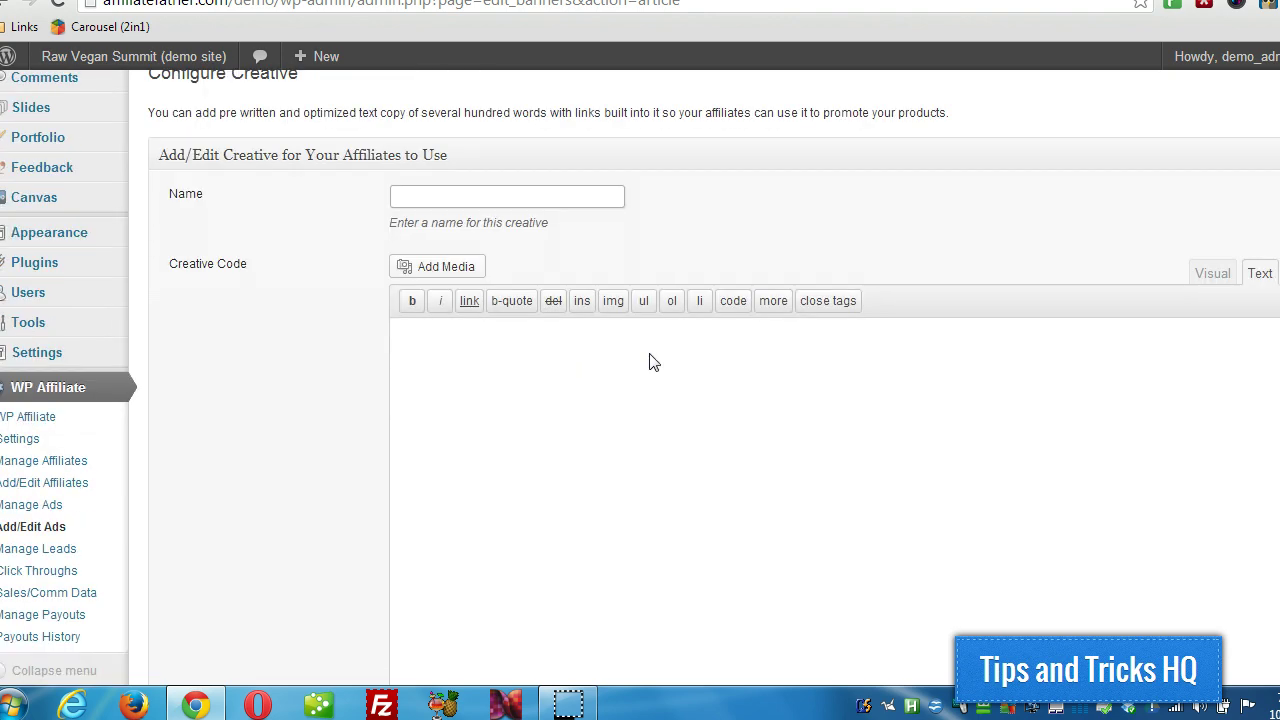
{"action": "scroll", "coordinate": [654, 360], "scroll_direction": "down", "scroll_amount": 1}
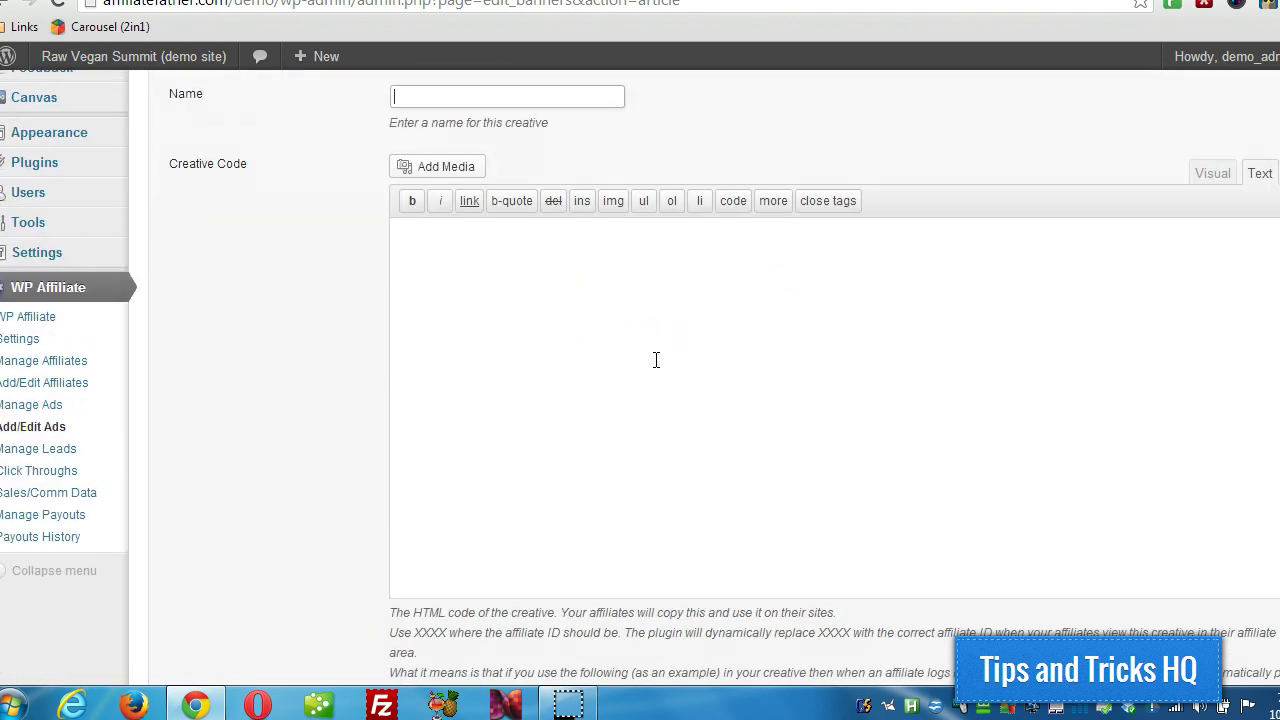
{"action": "scroll", "coordinate": [656, 360], "scroll_direction": "up", "scroll_amount": 2}
{"action": "scroll", "coordinate": [656, 360], "scroll_direction": "up", "scroll_amount": 1}
{"action": "scroll", "coordinate": [656, 360], "scroll_direction": "down", "scroll_amount": 1}
{"action": "scroll", "coordinate": [656, 360], "scroll_direction": "down", "scroll_amount": 2}
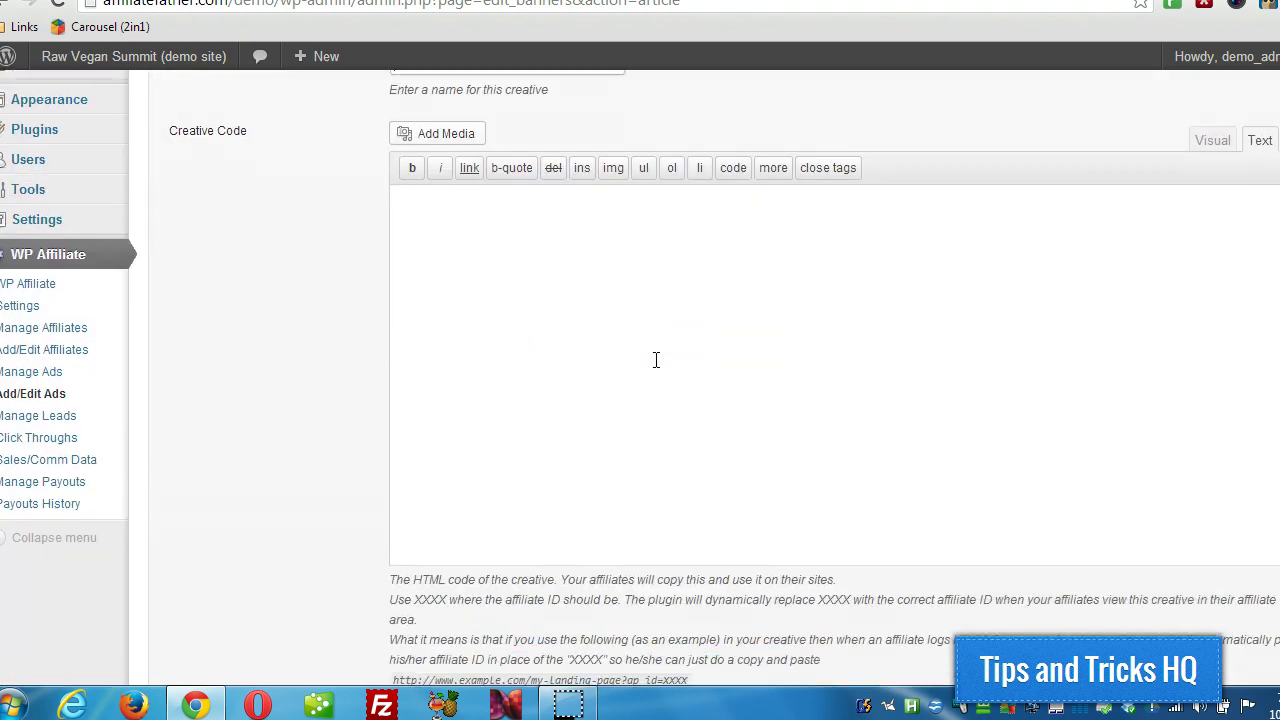
{"action": "scroll", "coordinate": [656, 360], "scroll_direction": "down", "scroll_amount": 1}
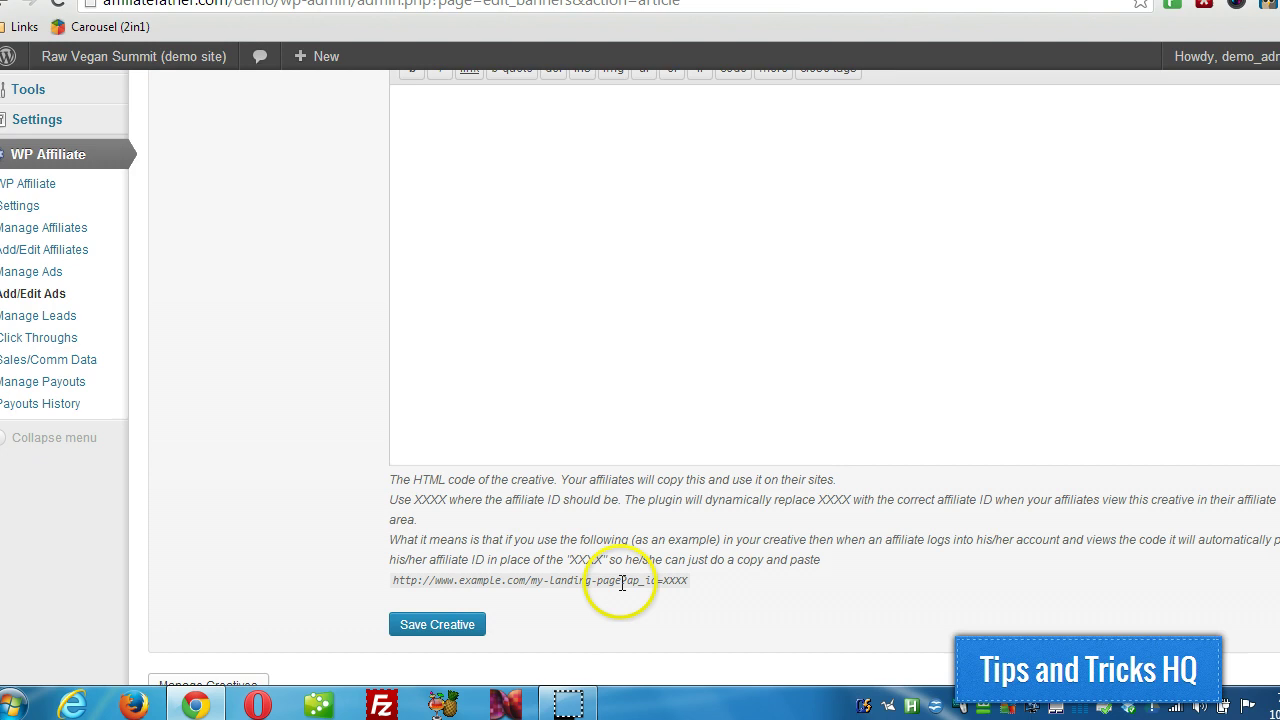
Copy ?ap_id=XXXX from the example URL into the Creative Code box.
{"action": "left_click_drag", "start_coordinate": [621, 580], "coordinate": [688, 580]}
{"action": "key", "text": "ctrl+c"}
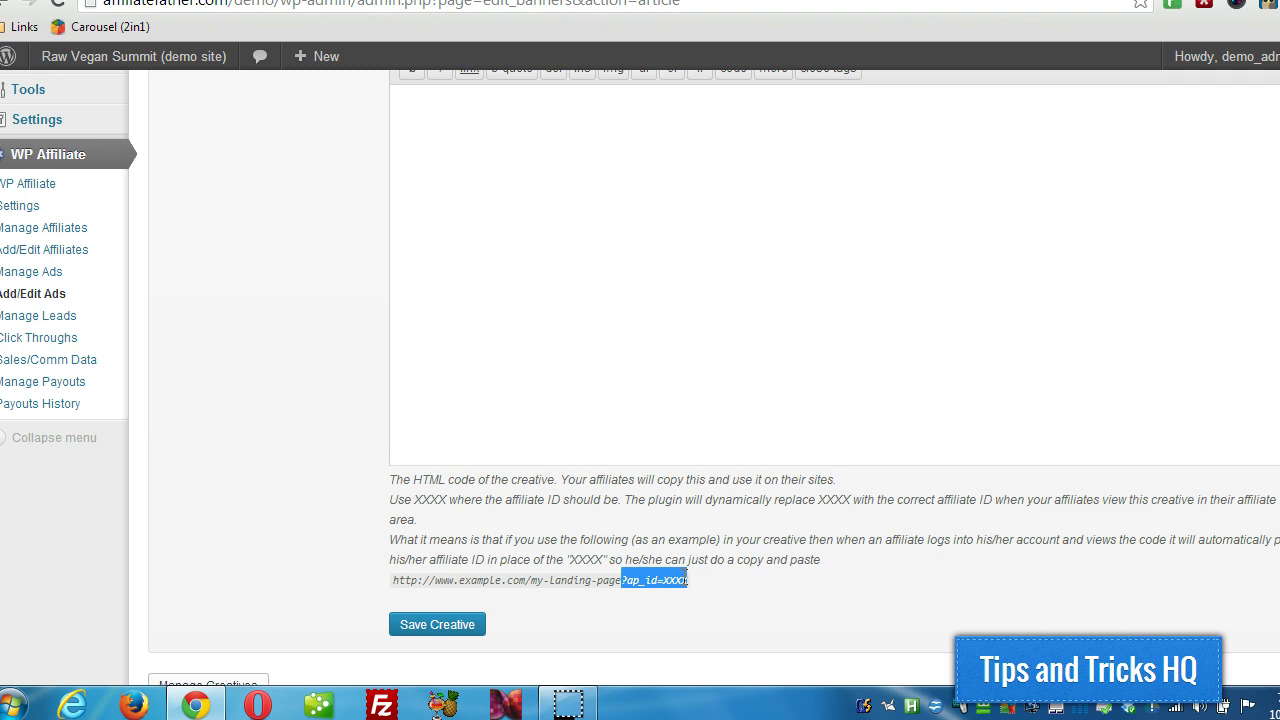
{"action": "scroll", "coordinate": [634, 277], "scroll_direction": "up", "scroll_amount": 2}
{"action": "left_click", "coordinate": [578, 272]}
{"action": "key", "text": "ctrl+v"}
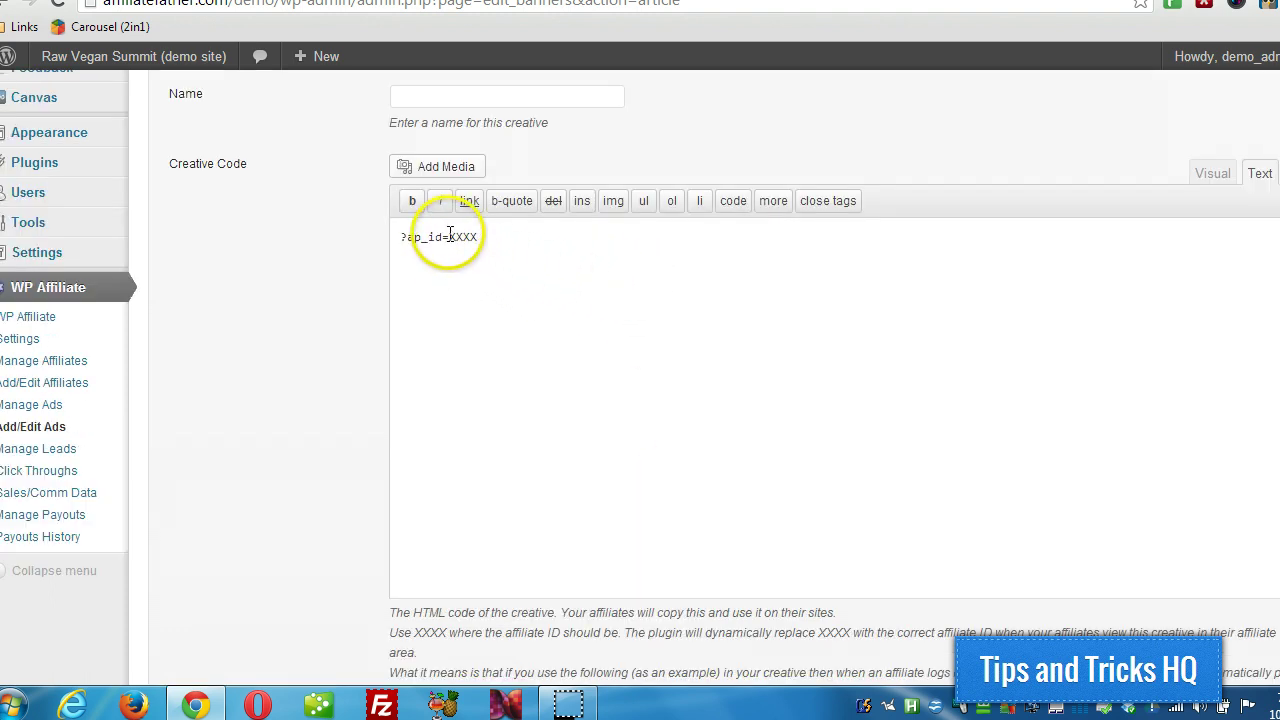
Highlight the pasted ?ap_id=XXXX and its XXXX placeholder to check the creative code.
{"action": "left_click_drag", "start_coordinate": [448, 237], "coordinate": [479, 237]}
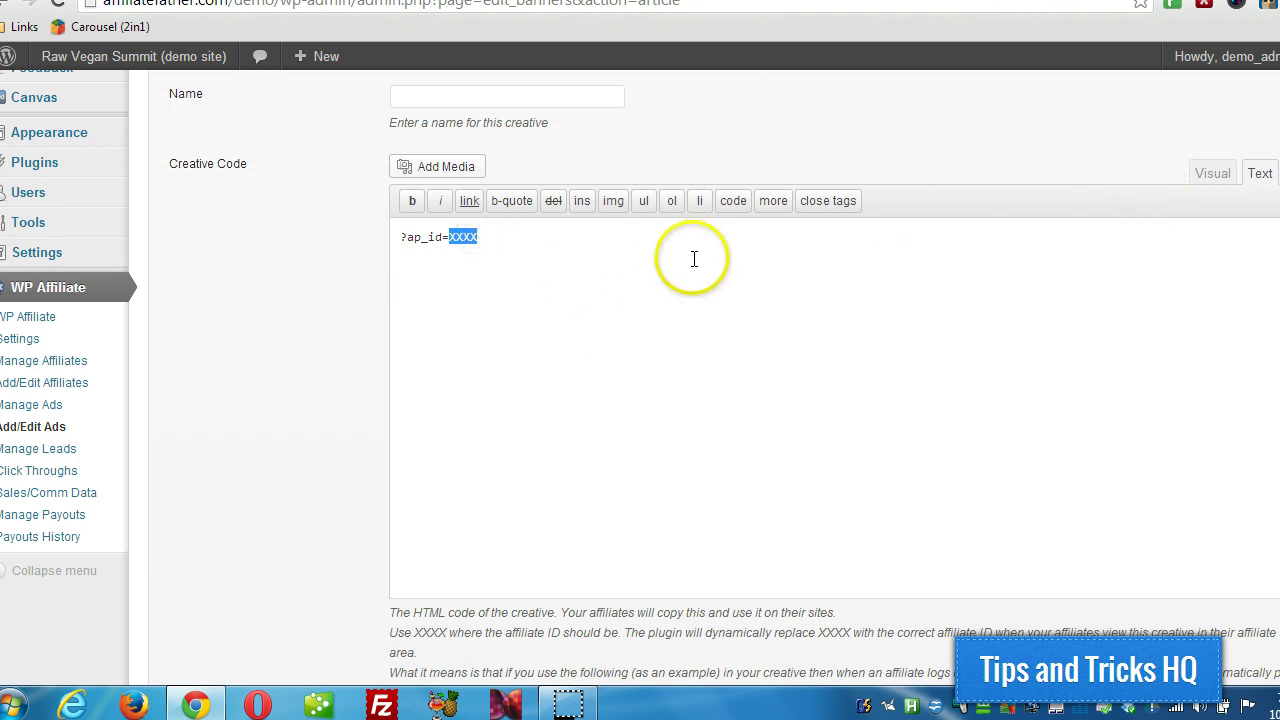
{"action": "left_click", "coordinate": [491, 237]}
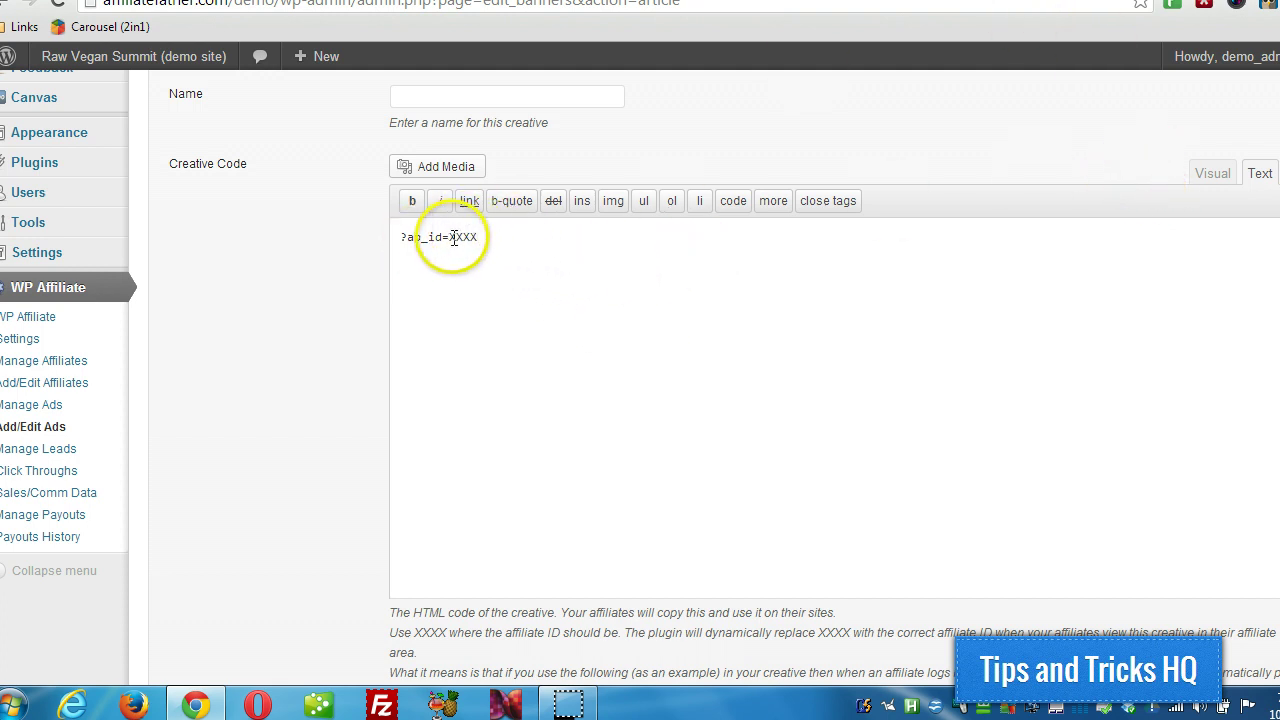
{"action": "left_click_drag", "start_coordinate": [451, 236], "coordinate": [478, 233]}
{"action": "left_click", "coordinate": [478, 236]}
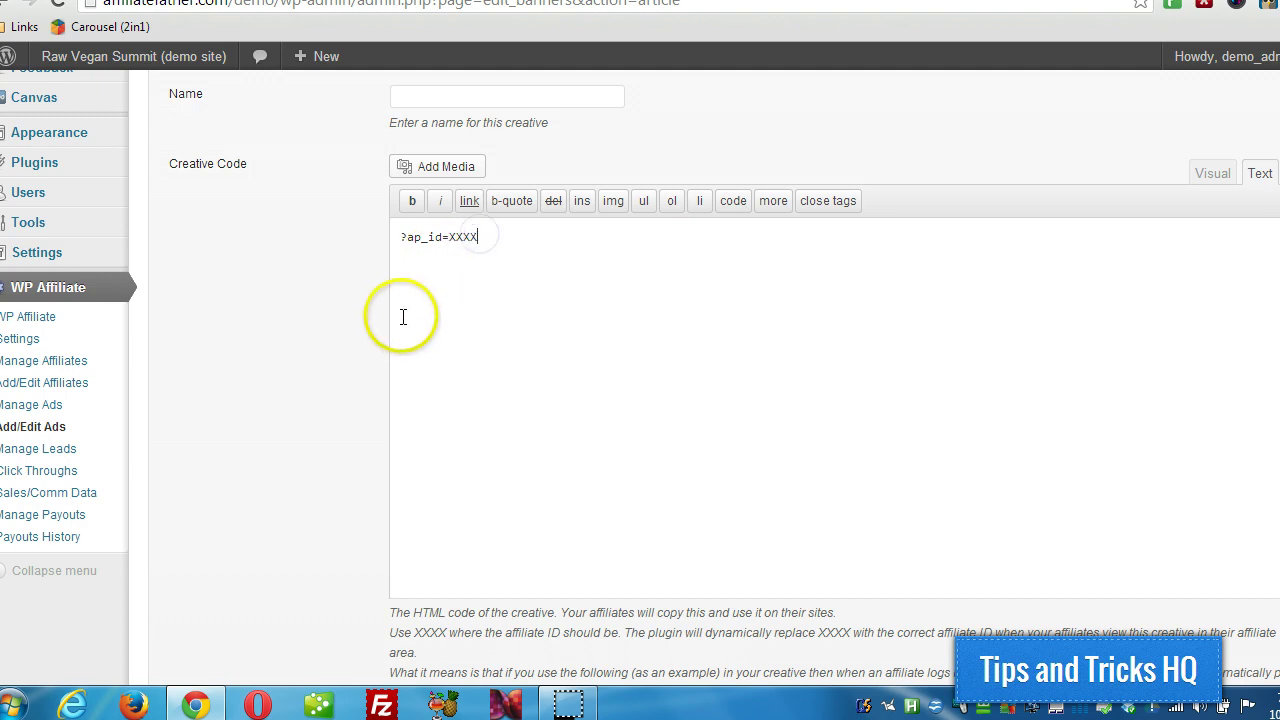
{"action": "scroll", "coordinate": [479, 318], "scroll_direction": "up", "scroll_amount": 2}
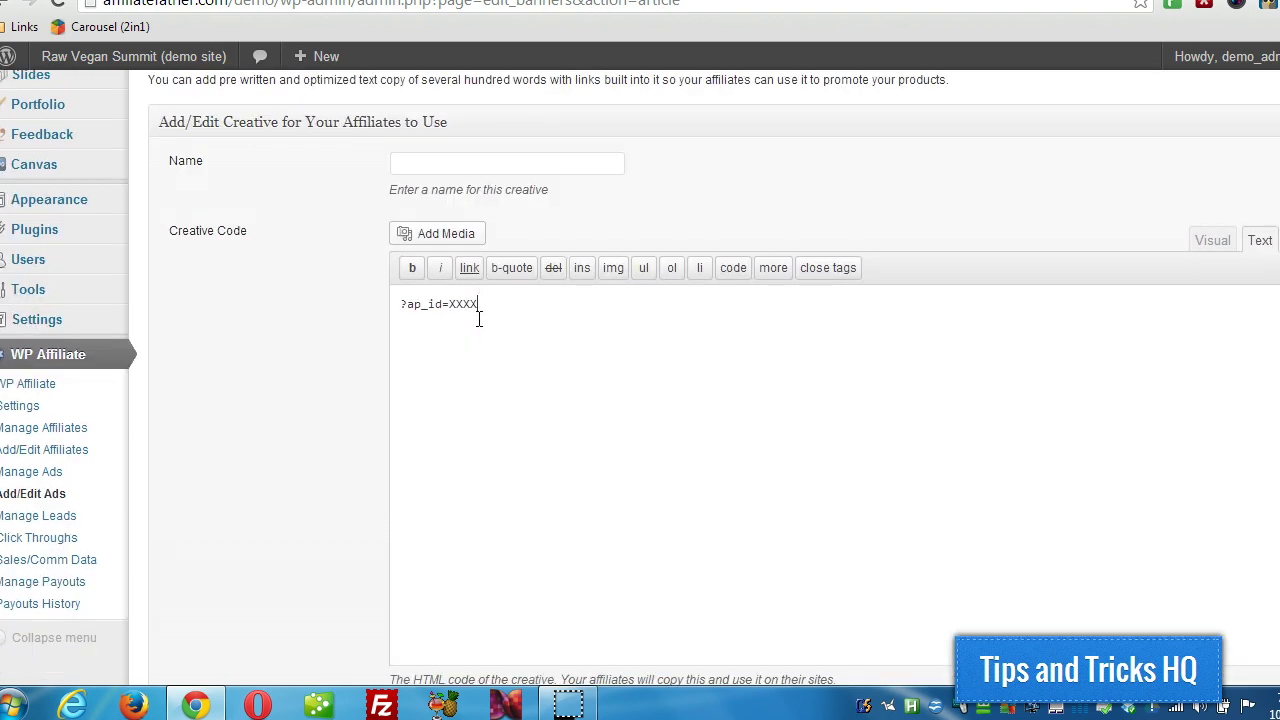
{"action": "scroll", "coordinate": [475, 318], "scroll_direction": "up", "scroll_amount": 2}
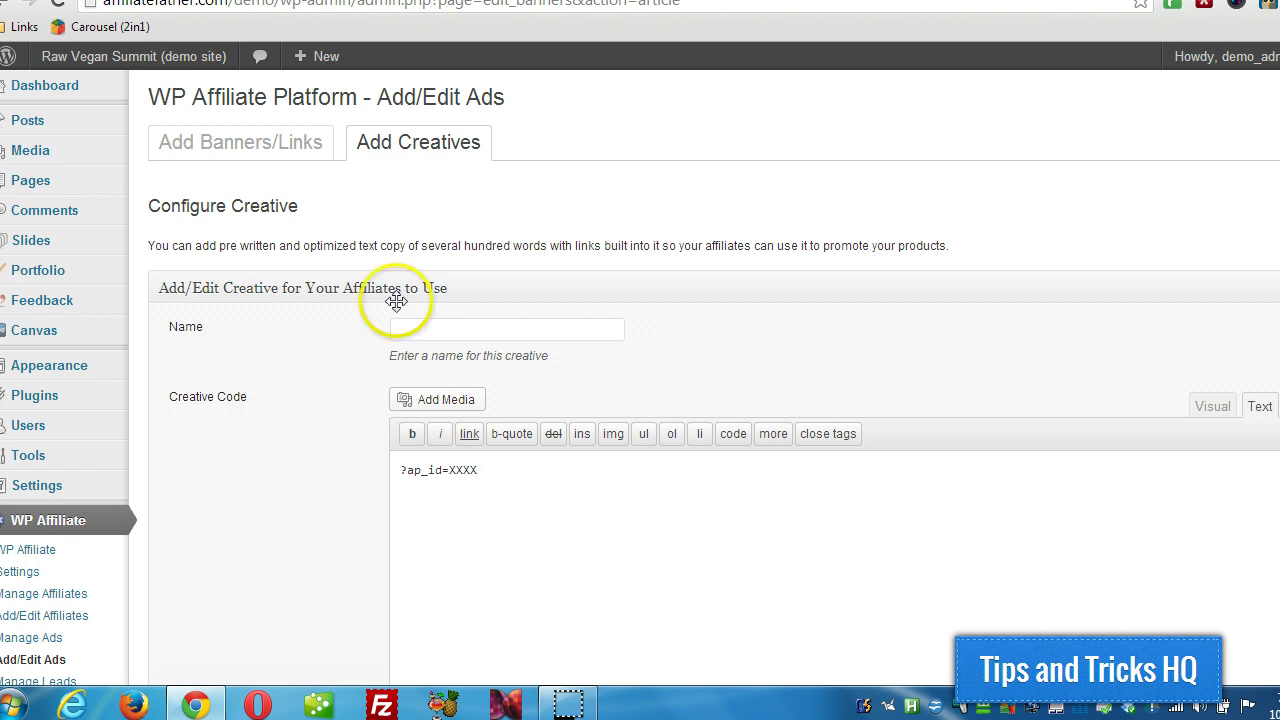
{"action": "scroll", "coordinate": [471, 366], "scroll_direction": "down", "scroll_amount": 2}
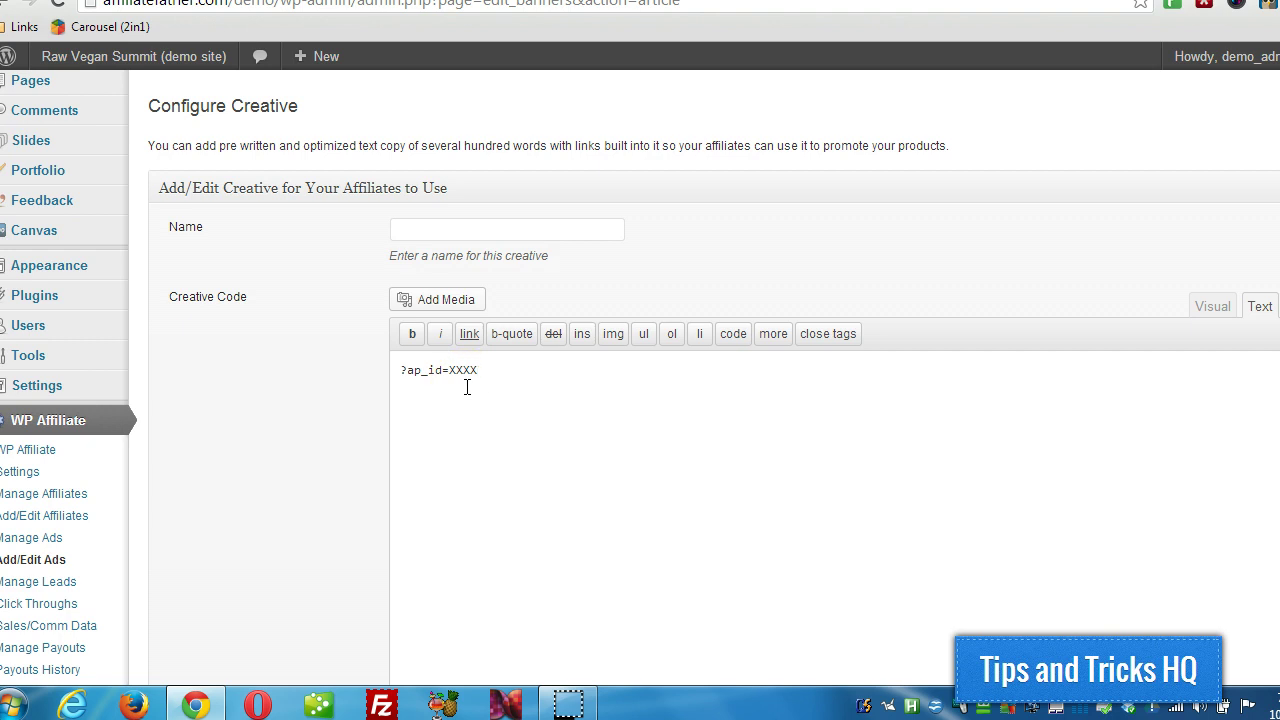
{"action": "left_click_drag", "start_coordinate": [400, 369], "coordinate": [480, 365]}
{"action": "left_click", "coordinate": [478, 366]}
{"action": "left_click_drag", "start_coordinate": [449, 370], "coordinate": [485, 370]}
{"action": "left_click", "coordinate": [490, 369]}
{"action": "scroll", "coordinate": [493, 369], "scroll_direction": "up", "scroll_amount": 1}
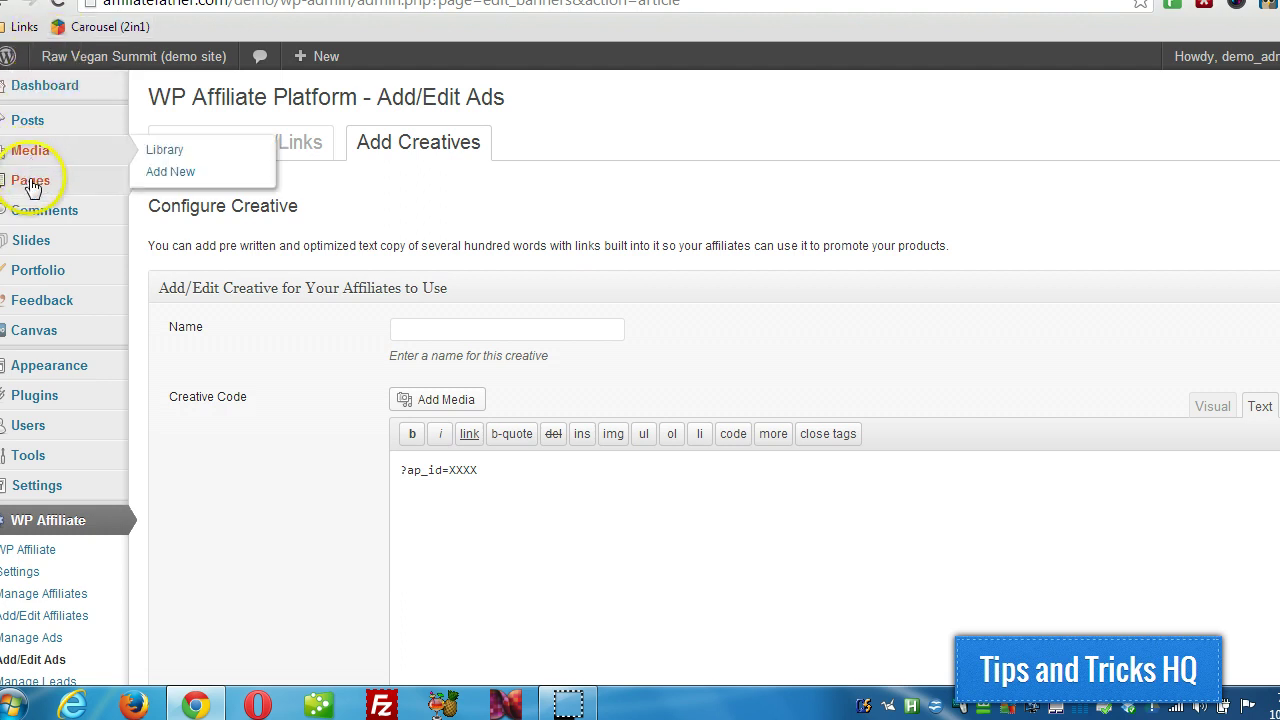
Copy the Raw Vegan Video Courses page URL from All Pages, then return to the creative form.
{"action": "mouse_move", "coordinate": [30, 180]}
{"action": "right_click", "coordinate": [160, 179]}
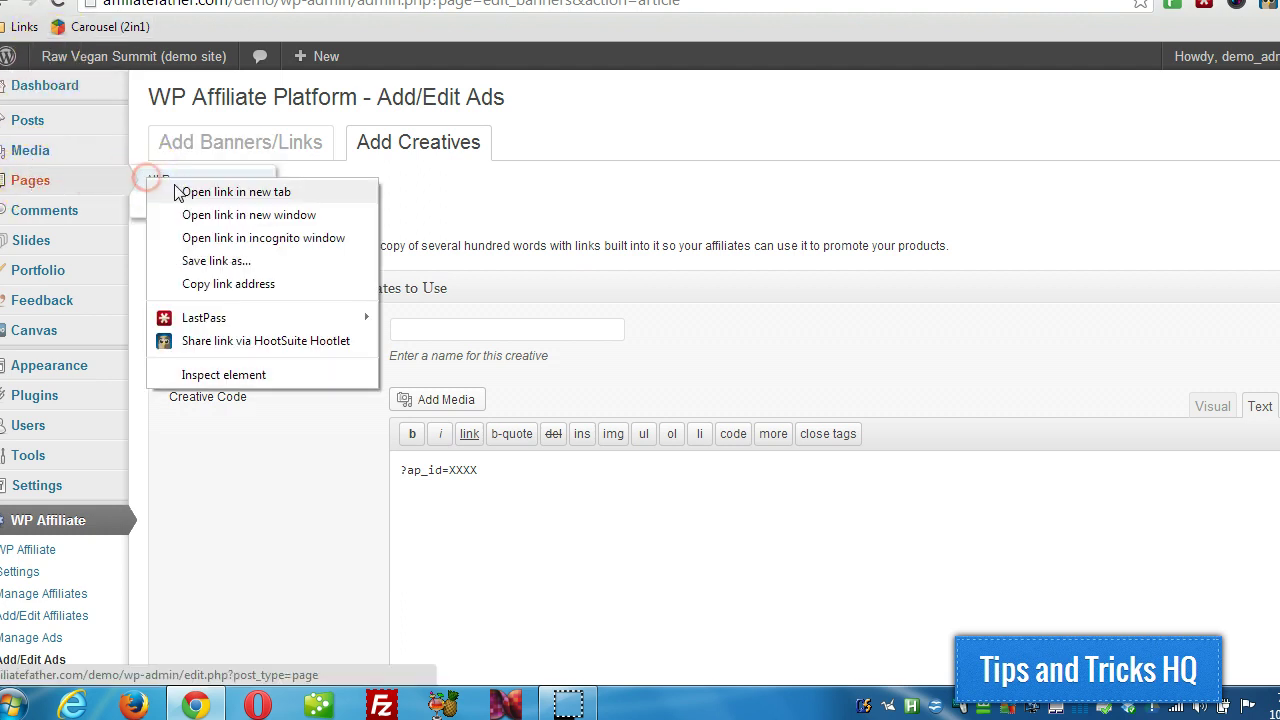
{"action": "left_click", "coordinate": [229, 191]}
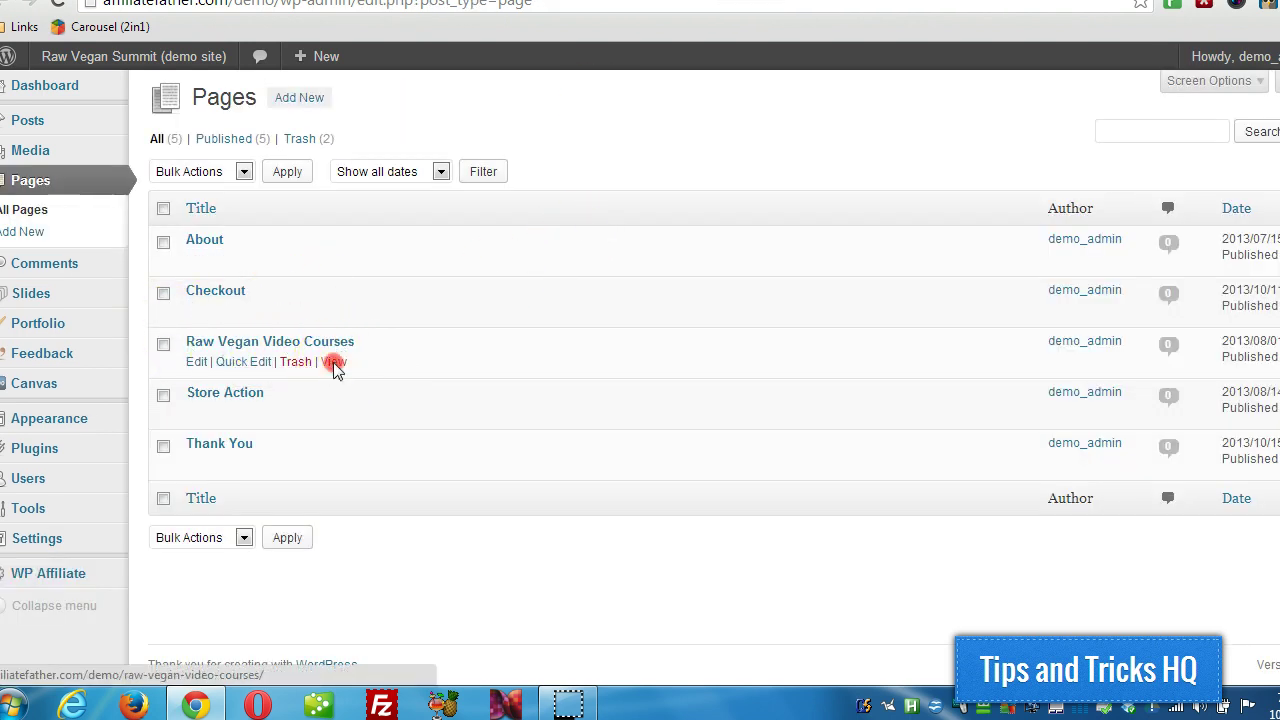
{"action": "right_click", "coordinate": [334, 364]}
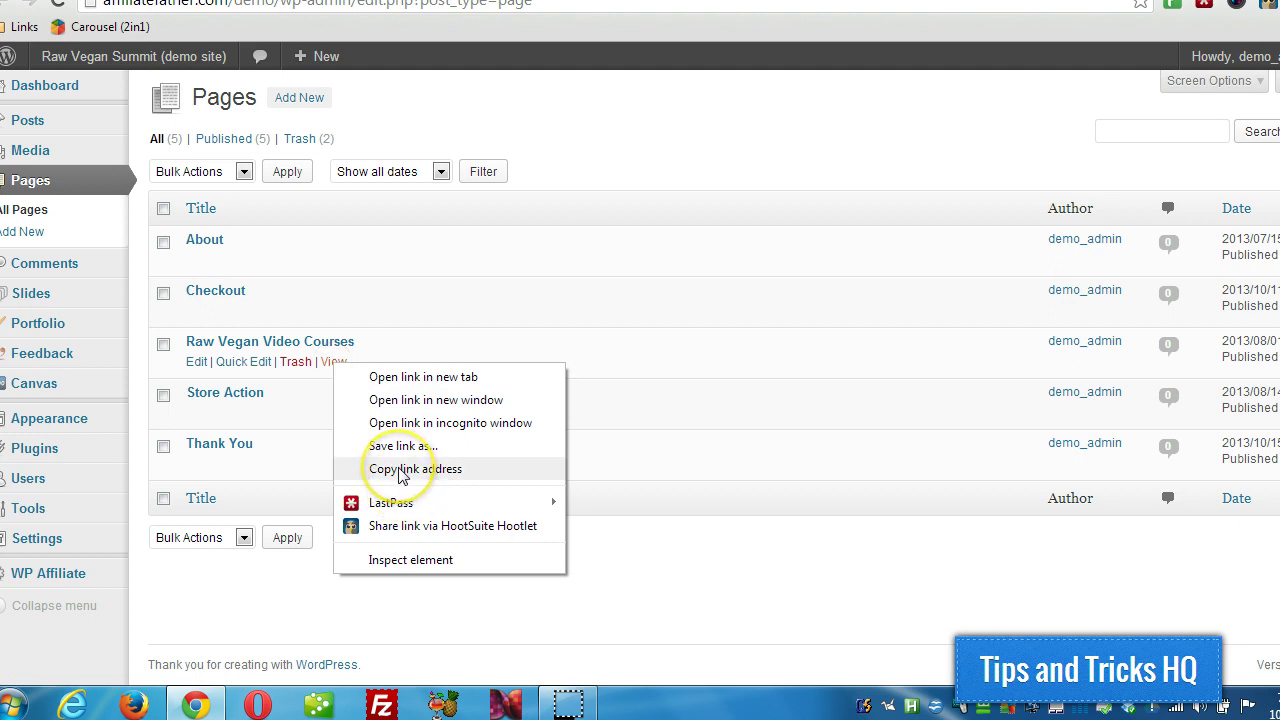
{"action": "left_click", "coordinate": [400, 470]}
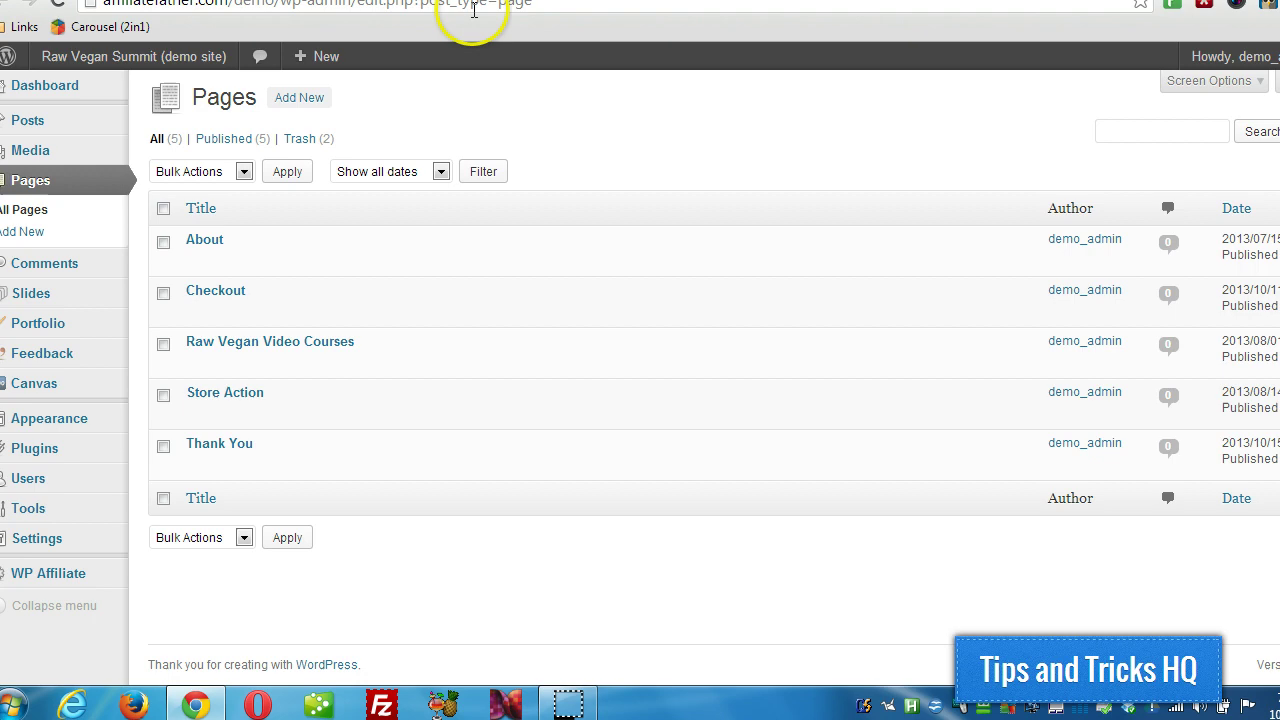
{"action": "left_click", "coordinate": [533, 9]}
{"action": "key", "text": "ctrl+v"}
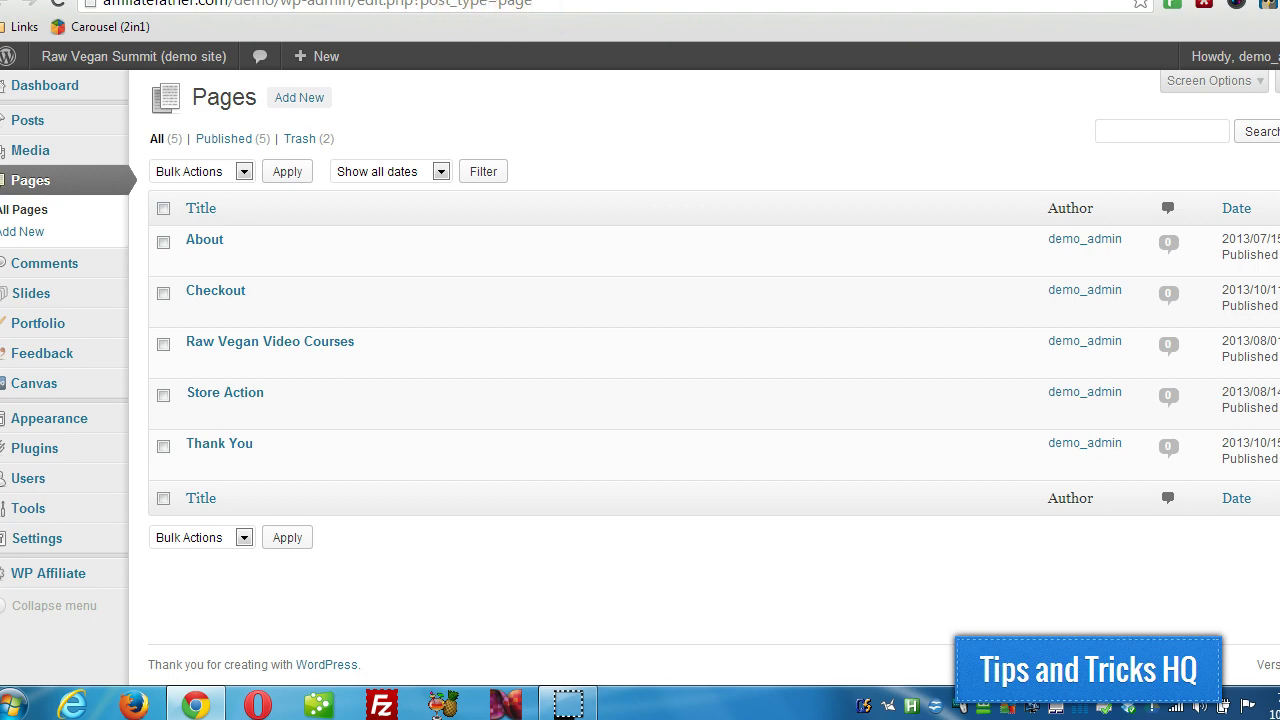
{"action": "key", "text": "Return"}
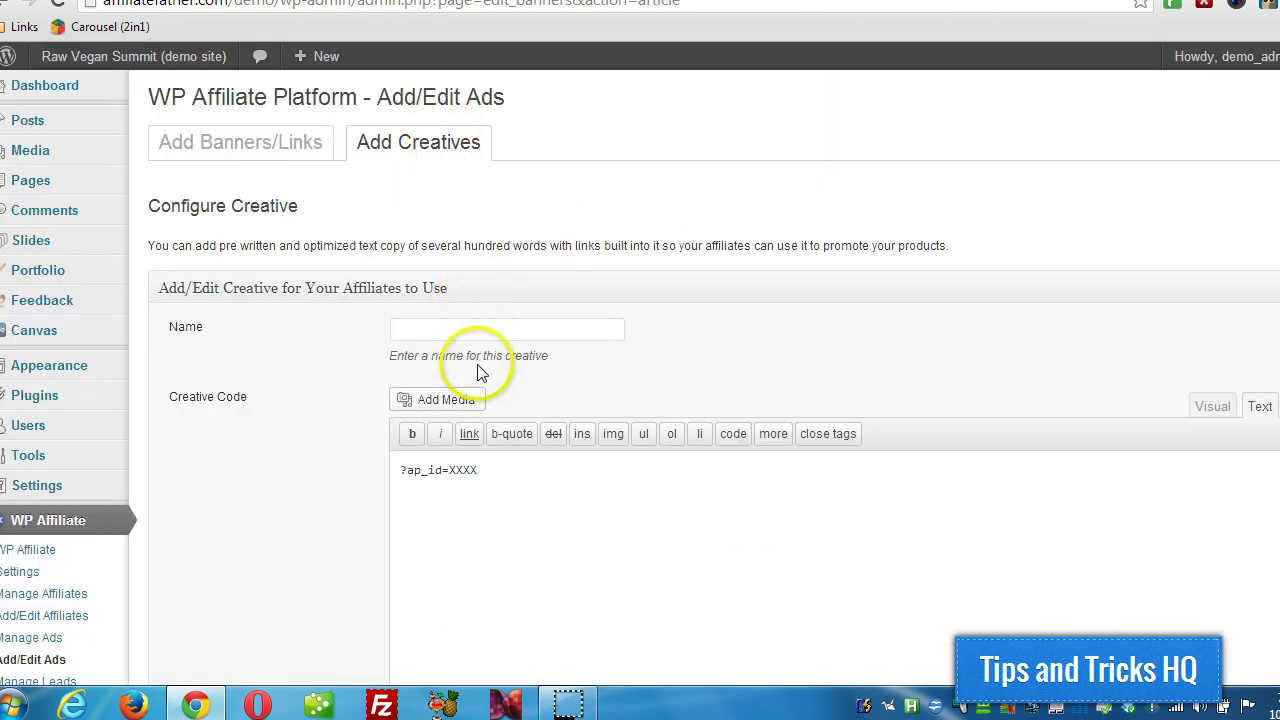
Name the creative 'Raw Vegan Video Courses'.
{"action": "left_click", "coordinate": [456, 330]}
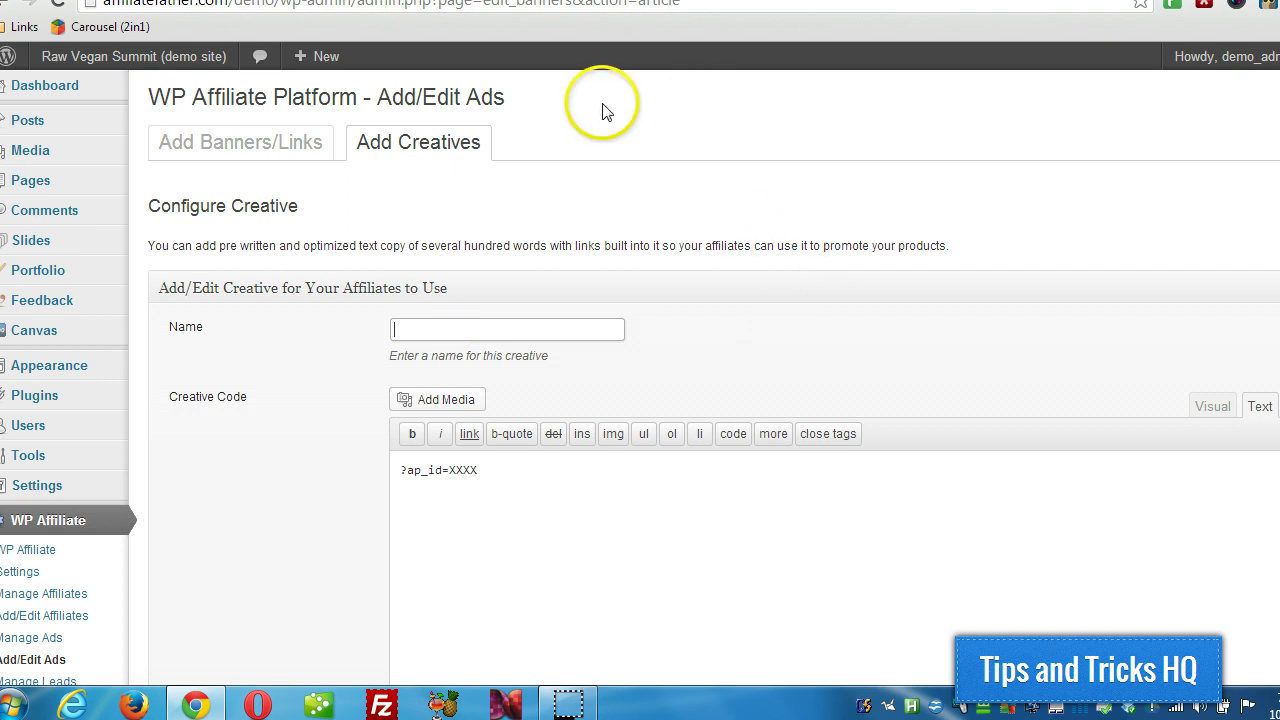
{"action": "type", "text": "Raw"}
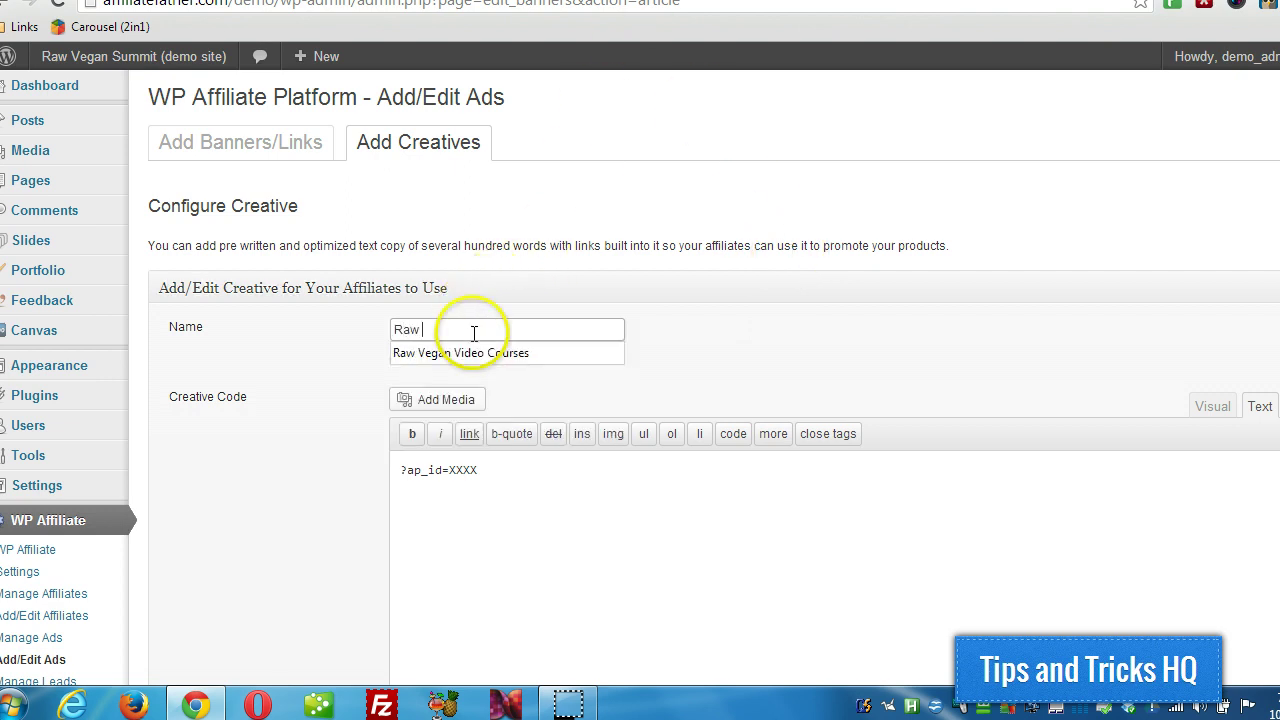
{"action": "type", "text": " Veg"}
{"action": "left_click", "coordinate": [460, 352]}
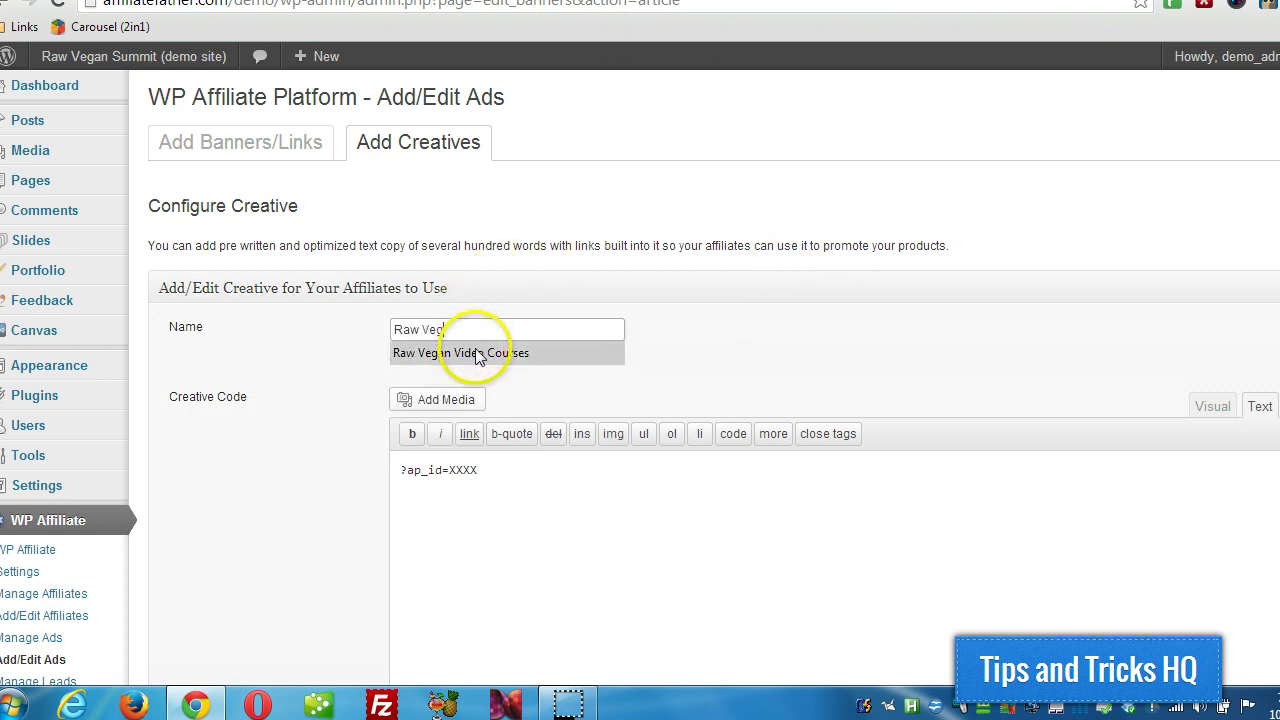
Write 'Check out these raw vegan courses:' followed by the course URL before ?ap_id=XXXX.
{"action": "scroll", "coordinate": [610, 346], "scroll_direction": "down", "scroll_amount": 2}
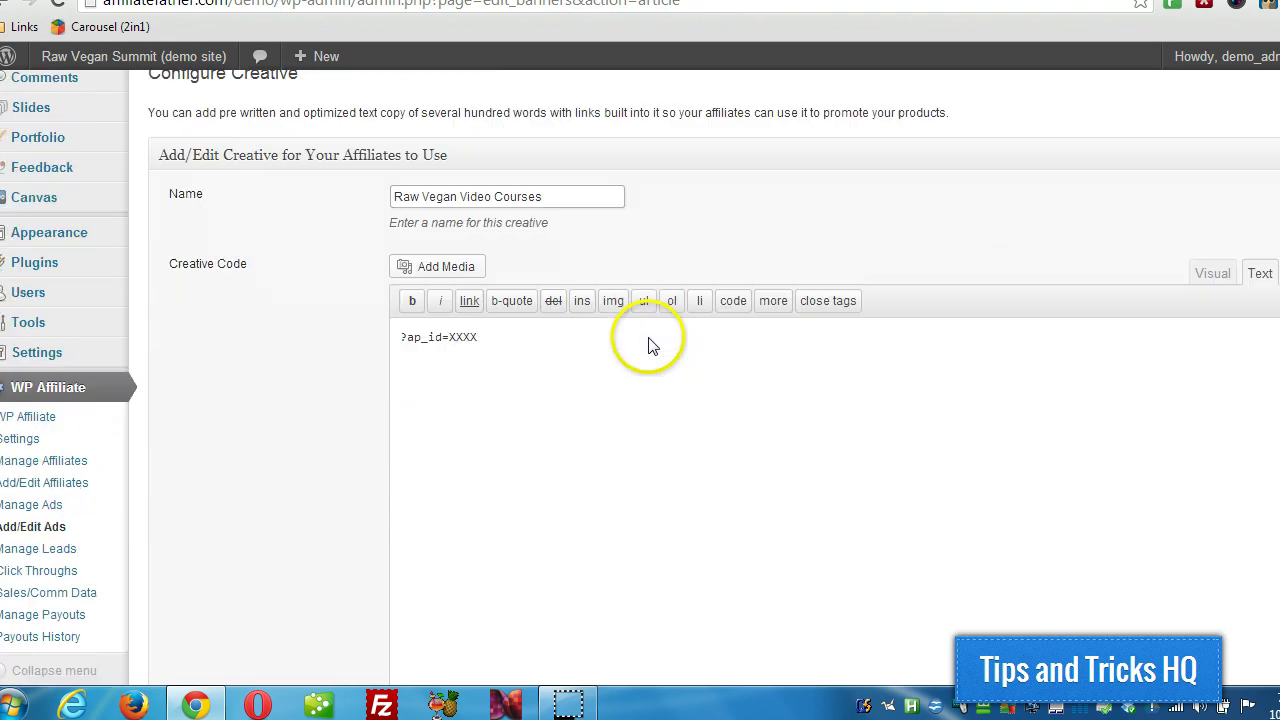
{"action": "left_click", "coordinate": [400, 336]}
{"action": "type", "text": "Chec"}
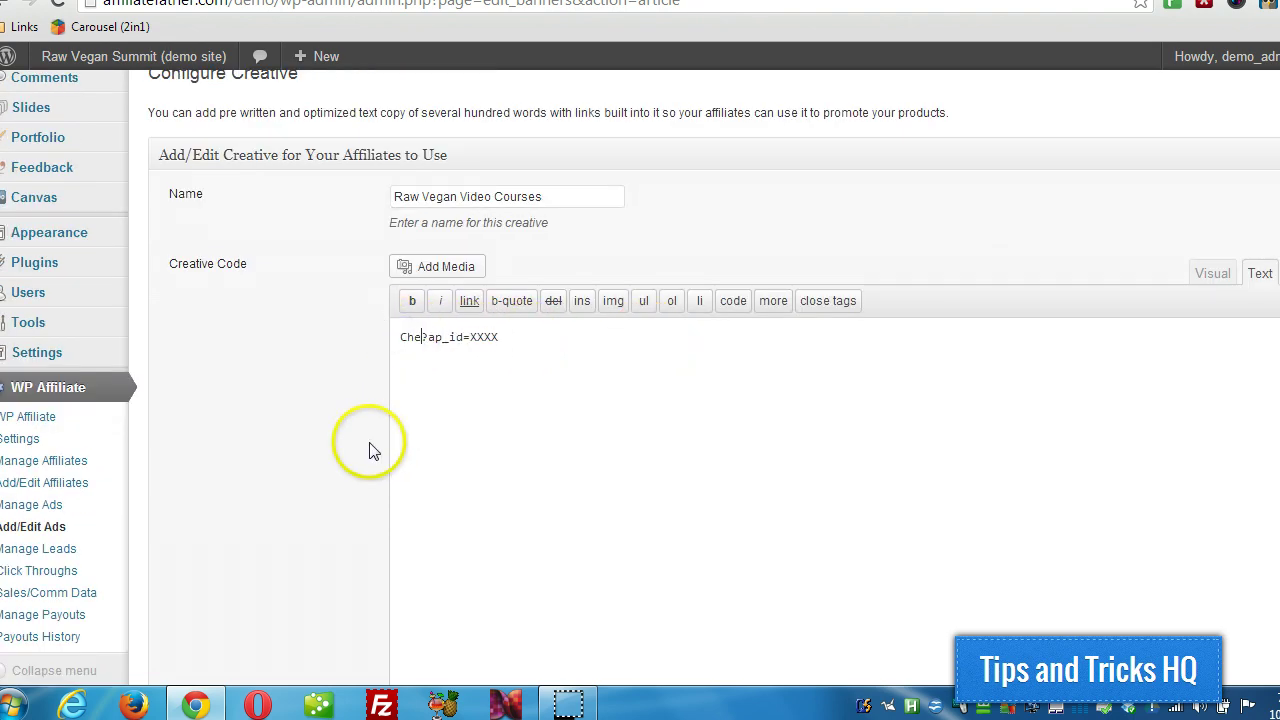
{"action": "type", "text": "m"}
{"action": "key", "text": "BackSpace"}
{"action": "type", "text": "k ou"}
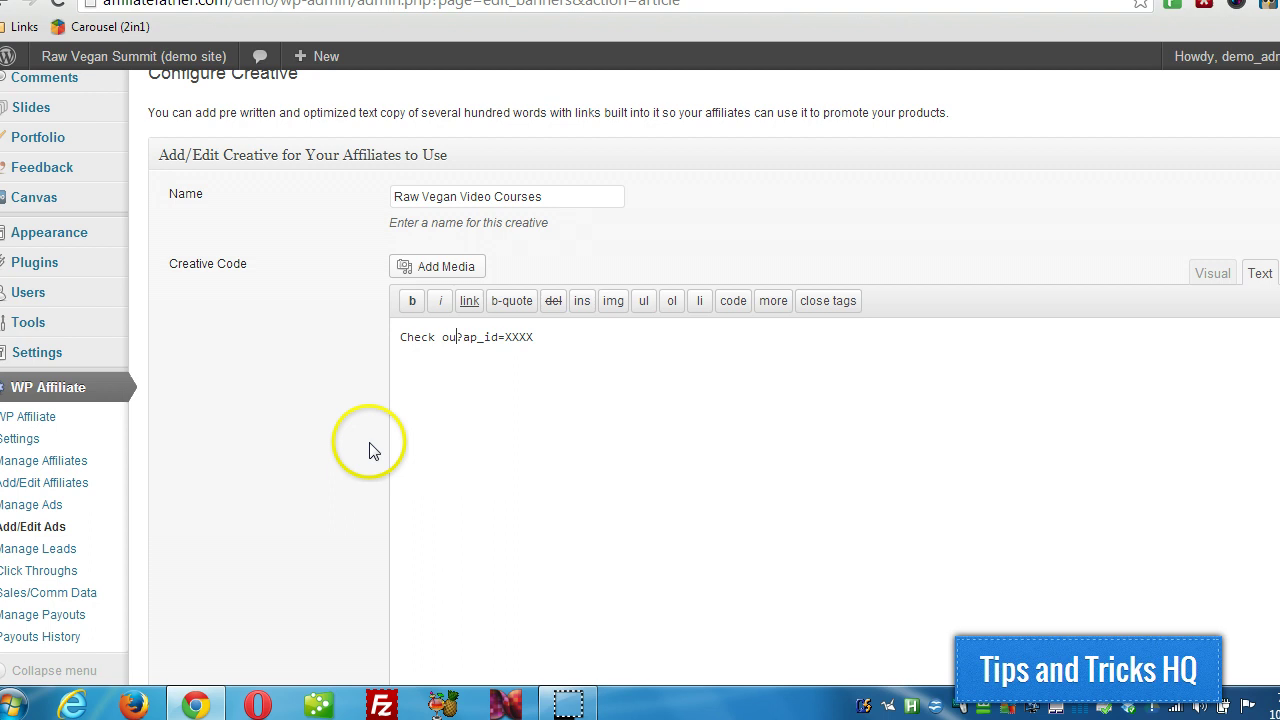
{"action": "type", "text": "t thes"}
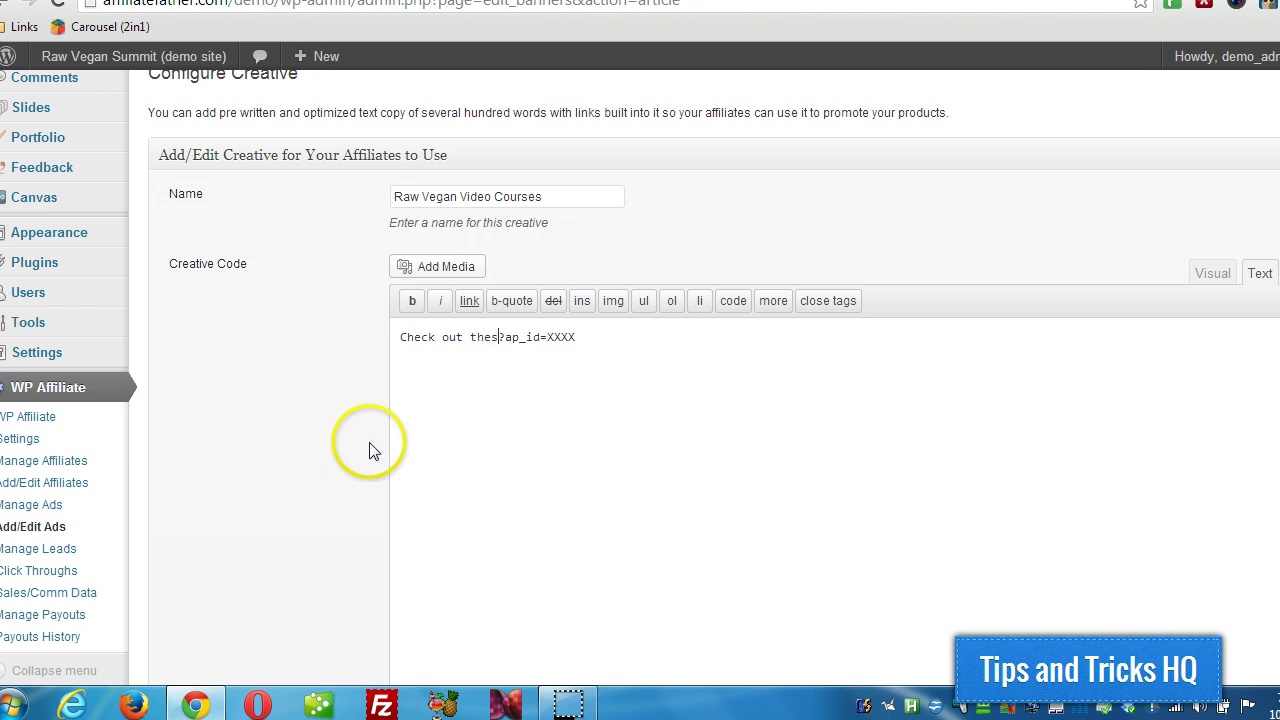
{"action": "type", "text": "e raw vegan "}
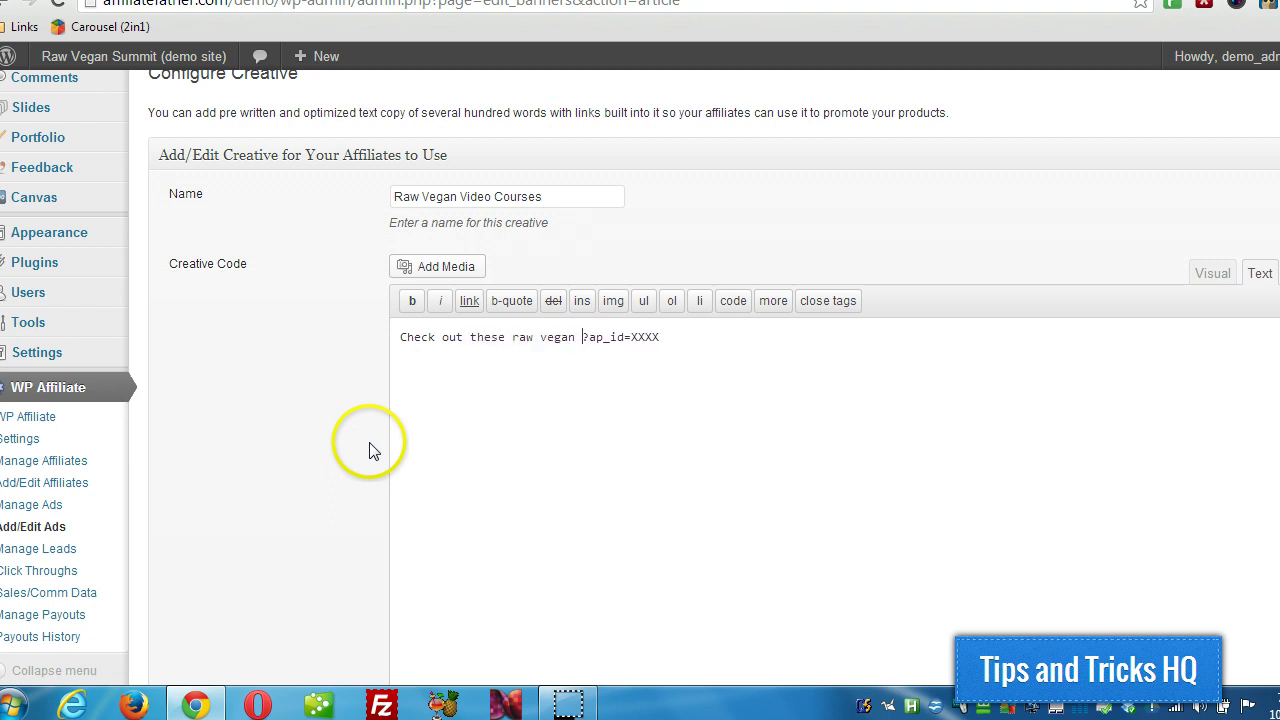
{"action": "type", "text": "courses"}
{"action": "type", "text": ":"}
{"action": "key", "text": "ctrl+v"}
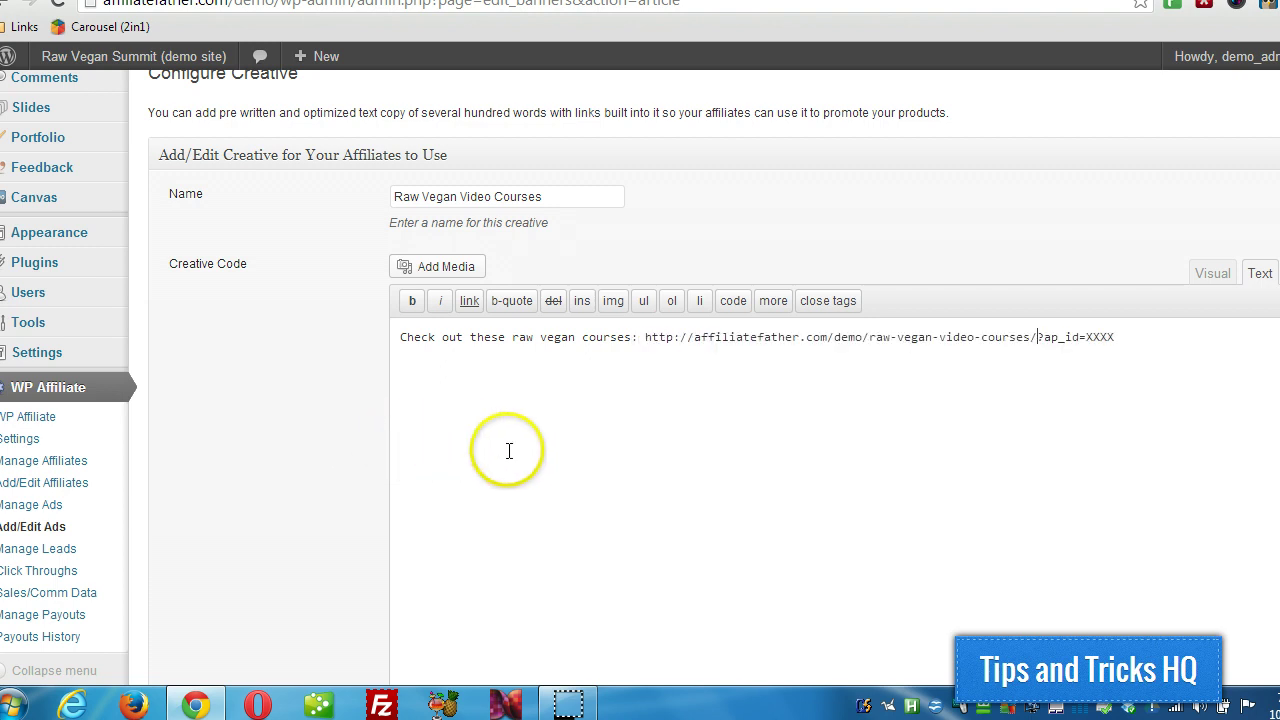
Check the XXXX placeholder in the URL and save the creative.
{"action": "left_click", "coordinate": [1087, 337]}
{"action": "left_click_drag", "start_coordinate": [1087, 337], "coordinate": [1117, 337]}
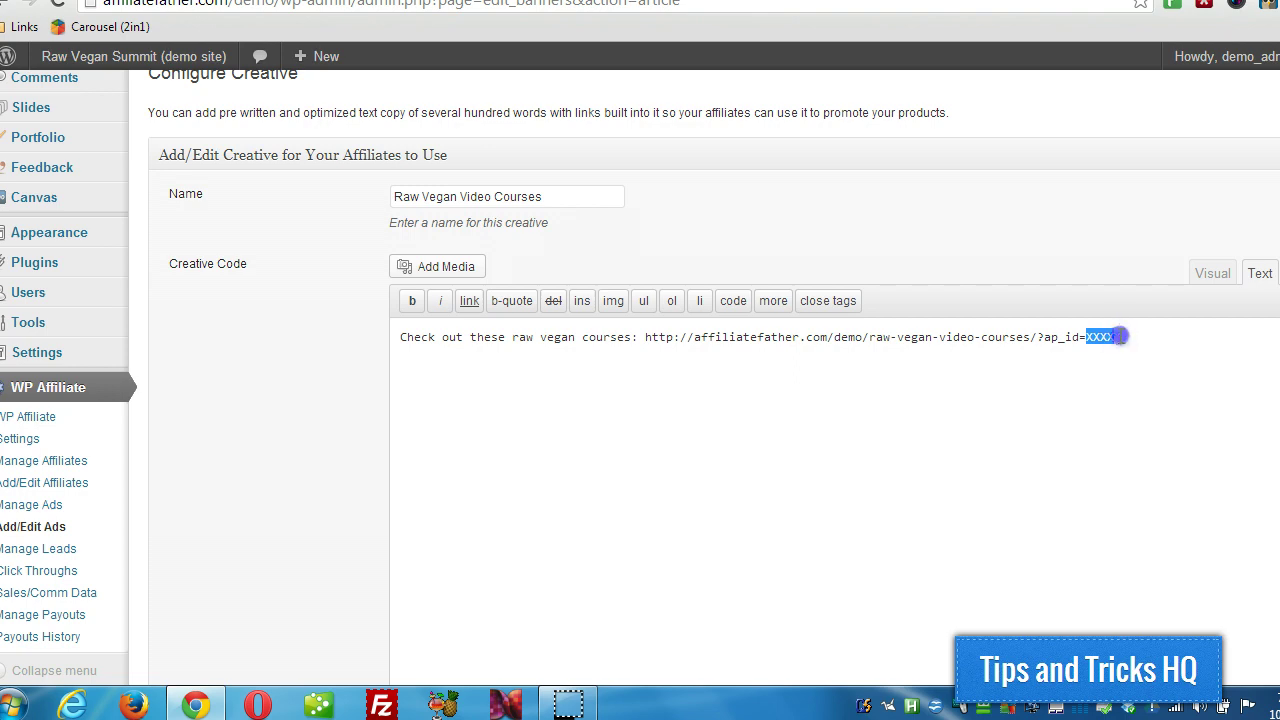
{"action": "left_click", "coordinate": [1112, 340]}
{"action": "scroll", "coordinate": [829, 309], "scroll_direction": "down", "scroll_amount": 3}
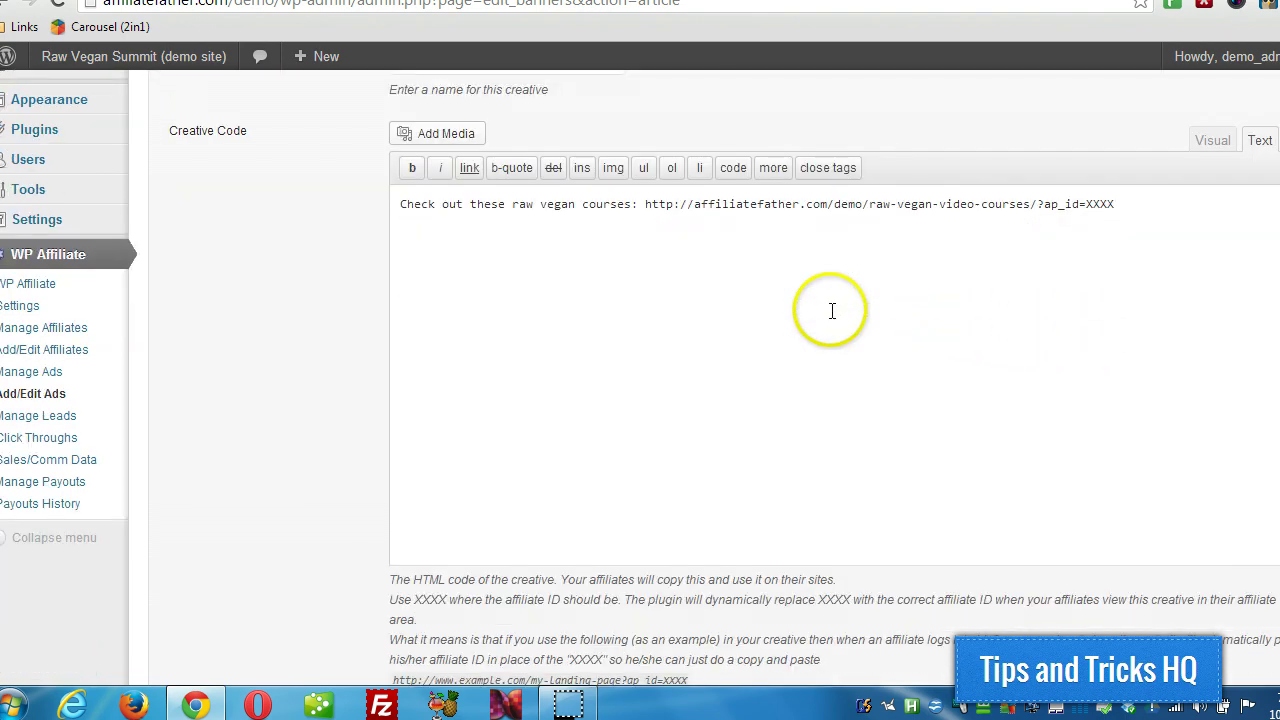
{"action": "scroll", "coordinate": [829, 309], "scroll_direction": "down", "scroll_amount": 3}
{"action": "left_click", "coordinate": [440, 590]}
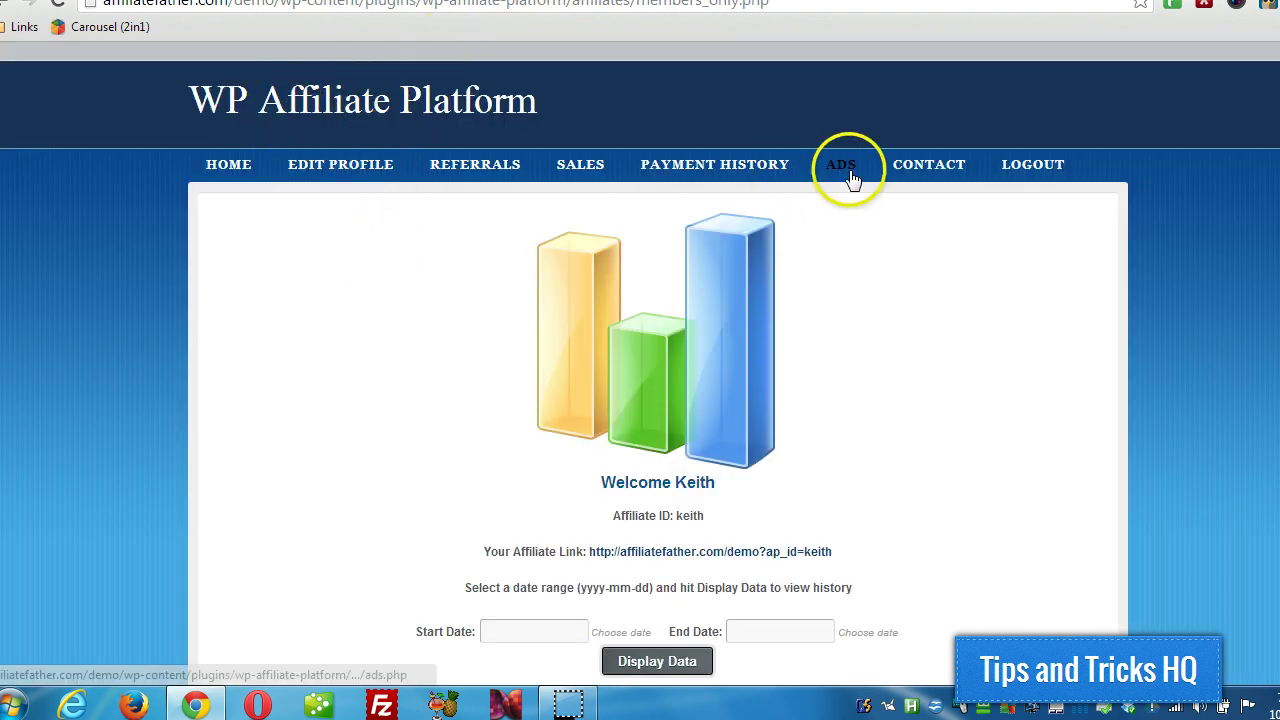
View the creative under ADS > CREATIVES in the affiliate portal, then return to admin.
{"action": "left_click", "coordinate": [851, 176]}
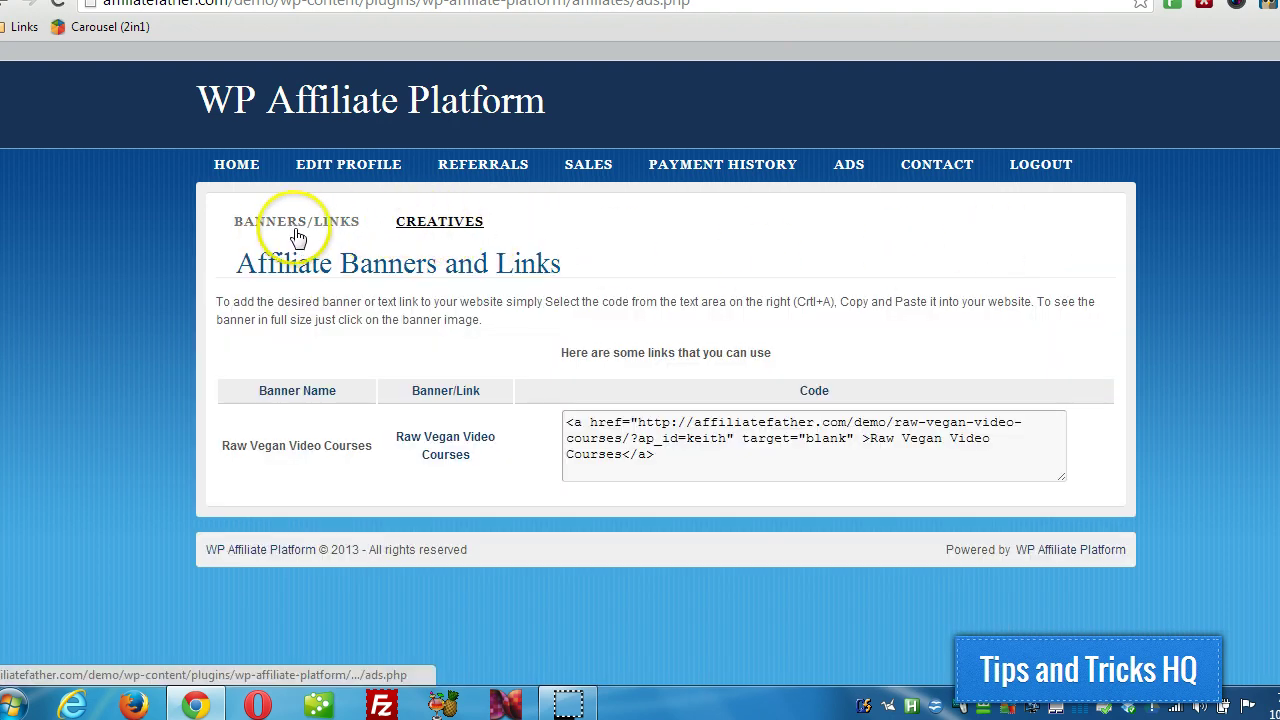
{"action": "left_click", "coordinate": [432, 224]}
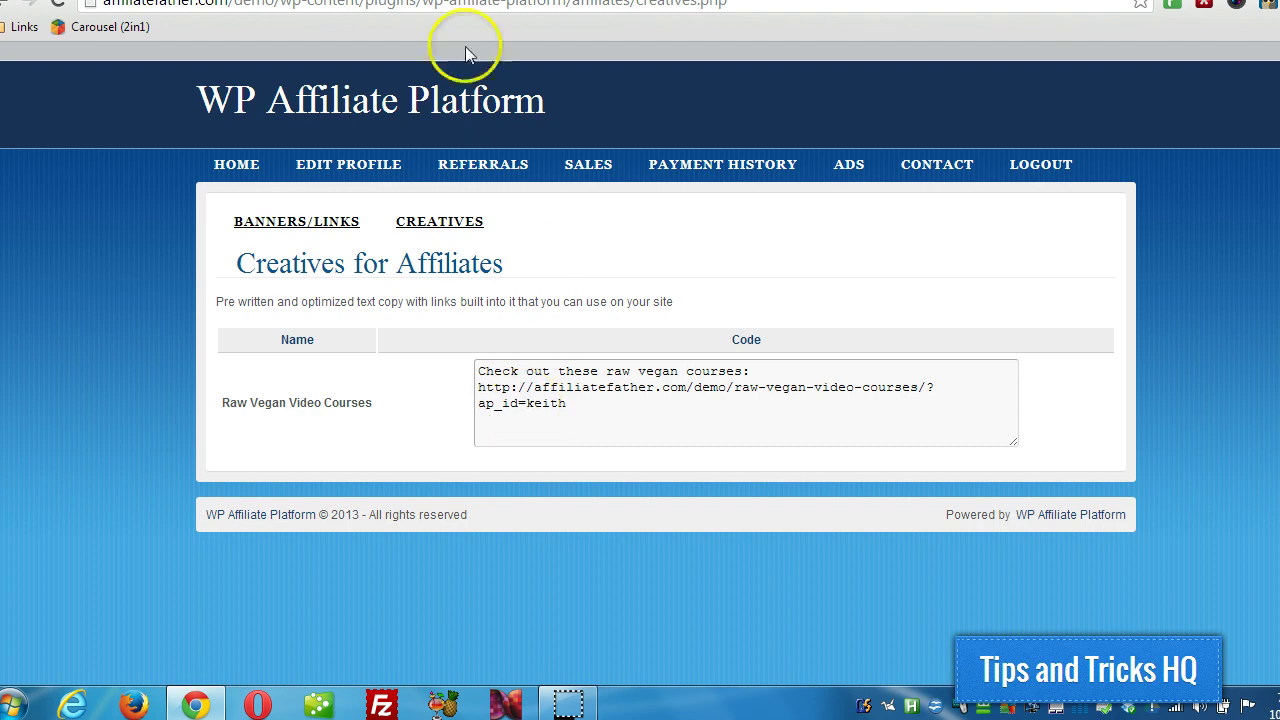
{"action": "left_click", "coordinate": [272, 2]}
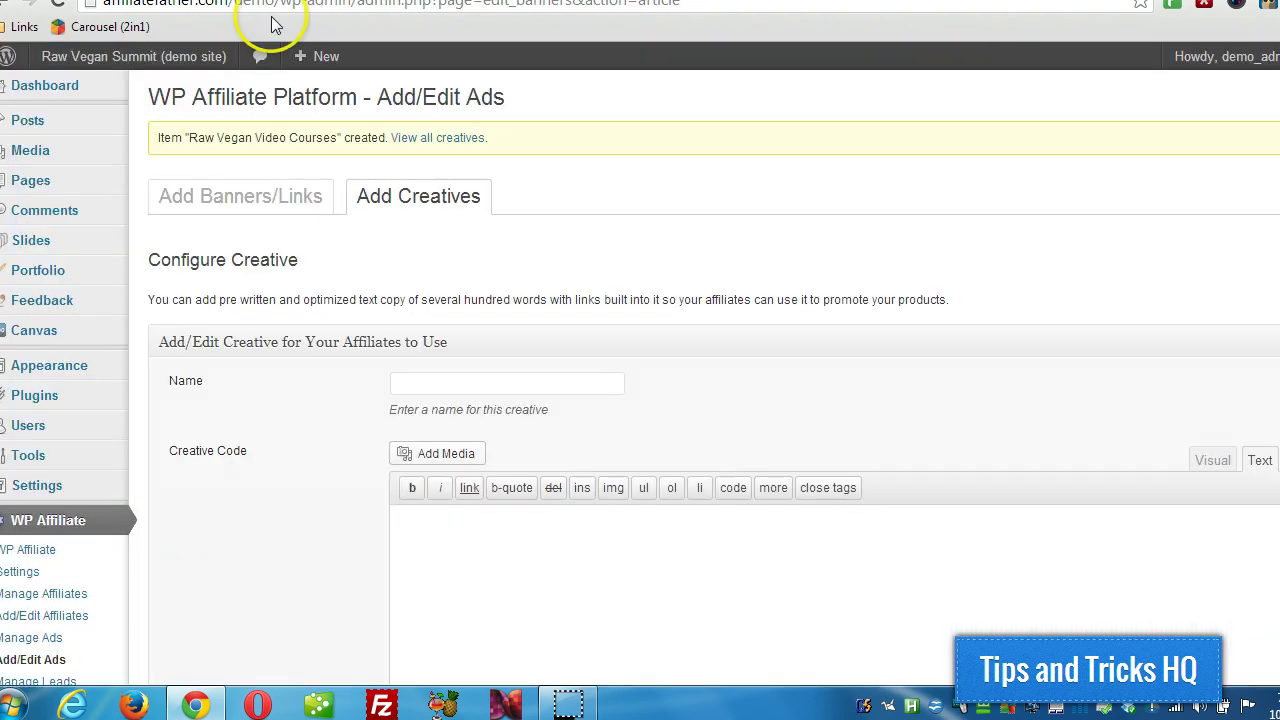
List all creatives and compare the stored ap_id=XXXX code with the portal's affiliate ID.
{"action": "left_click", "coordinate": [413, 138]}
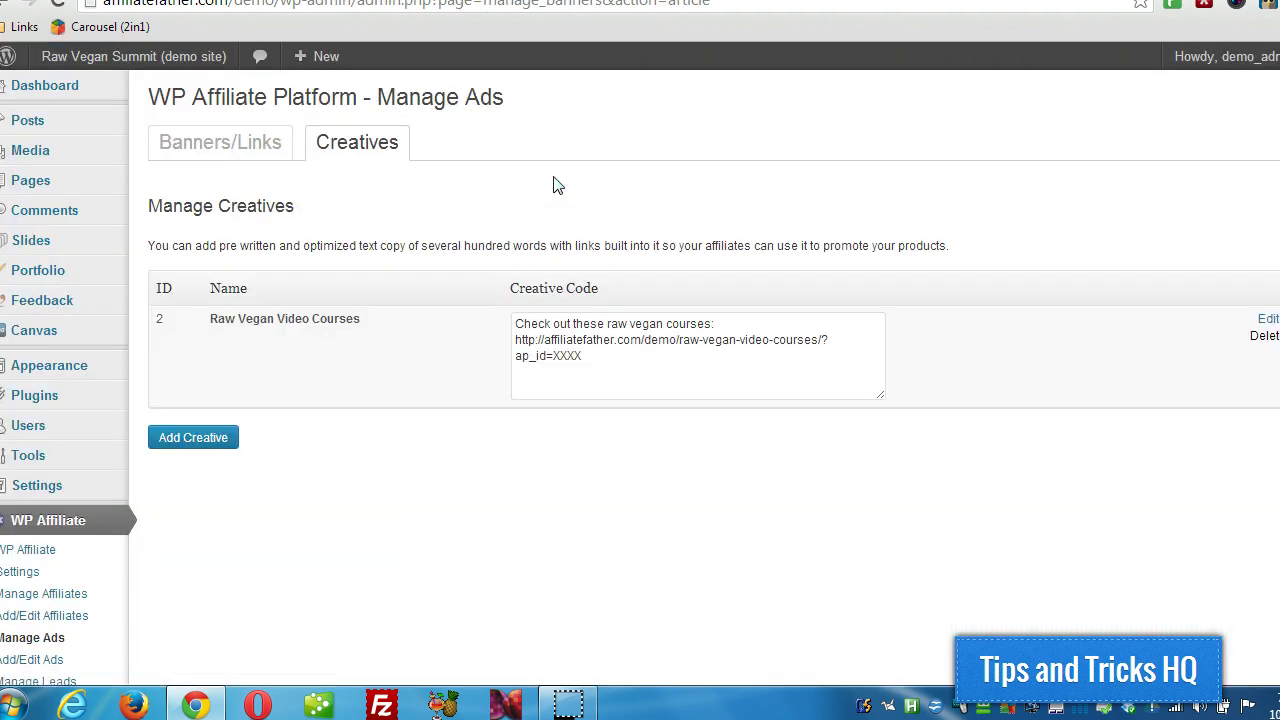
{"action": "left_click_drag", "start_coordinate": [553, 356], "coordinate": [581, 356]}
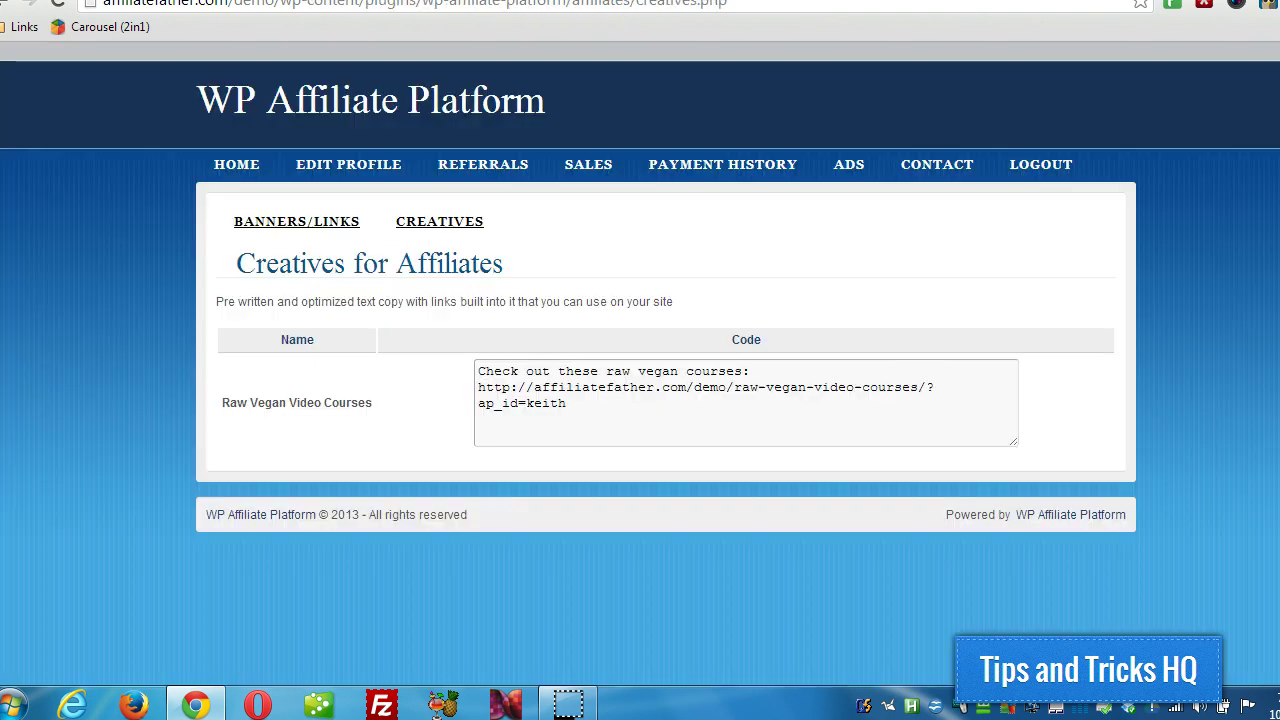
{"action": "left_click_drag", "start_coordinate": [527, 403], "coordinate": [567, 403]}
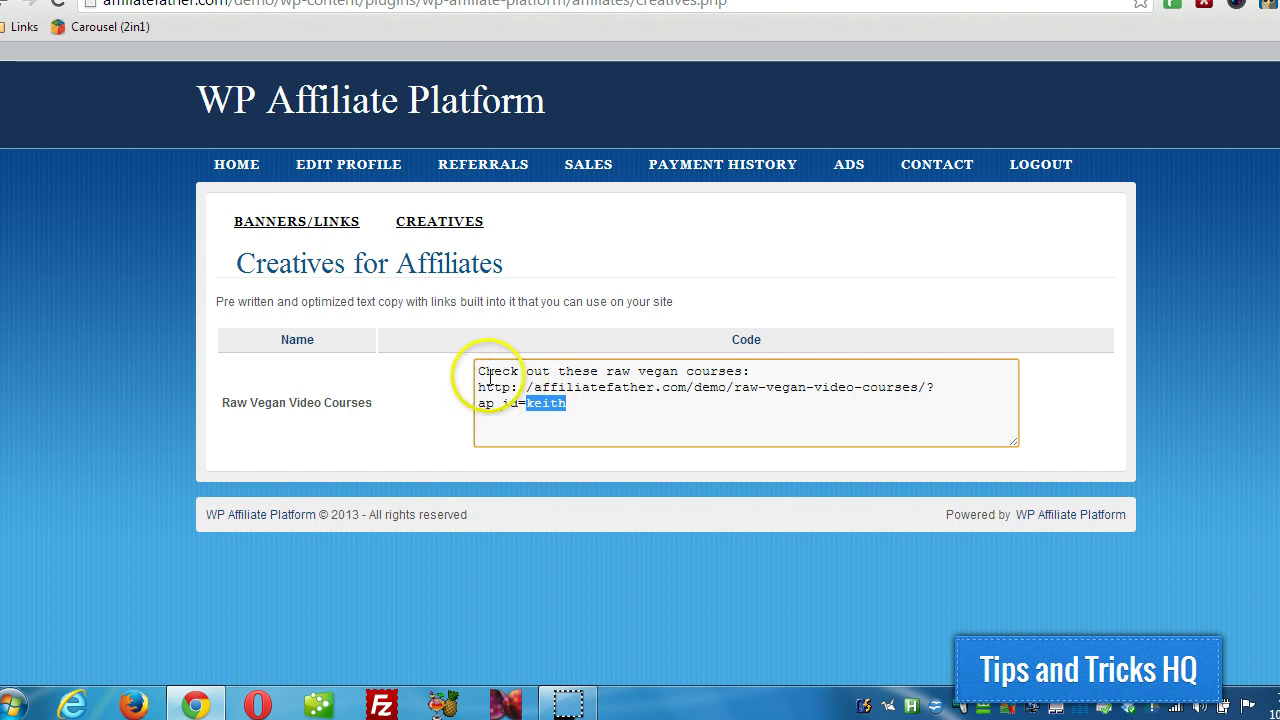
{"action": "left_click_drag", "start_coordinate": [479, 371], "coordinate": [598, 410]}
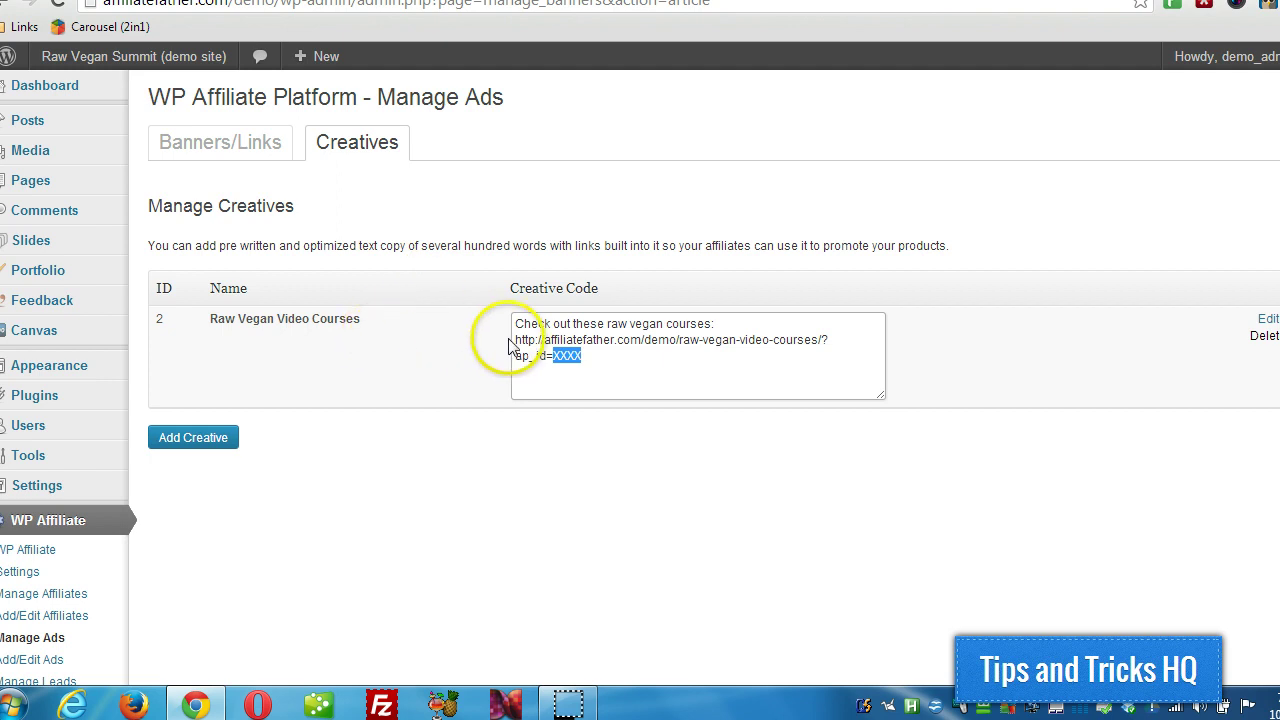
Edit the Raw Vegan Video Courses creative and remove the plain course URL from its text.
{"action": "left_click", "coordinate": [1265, 322]}
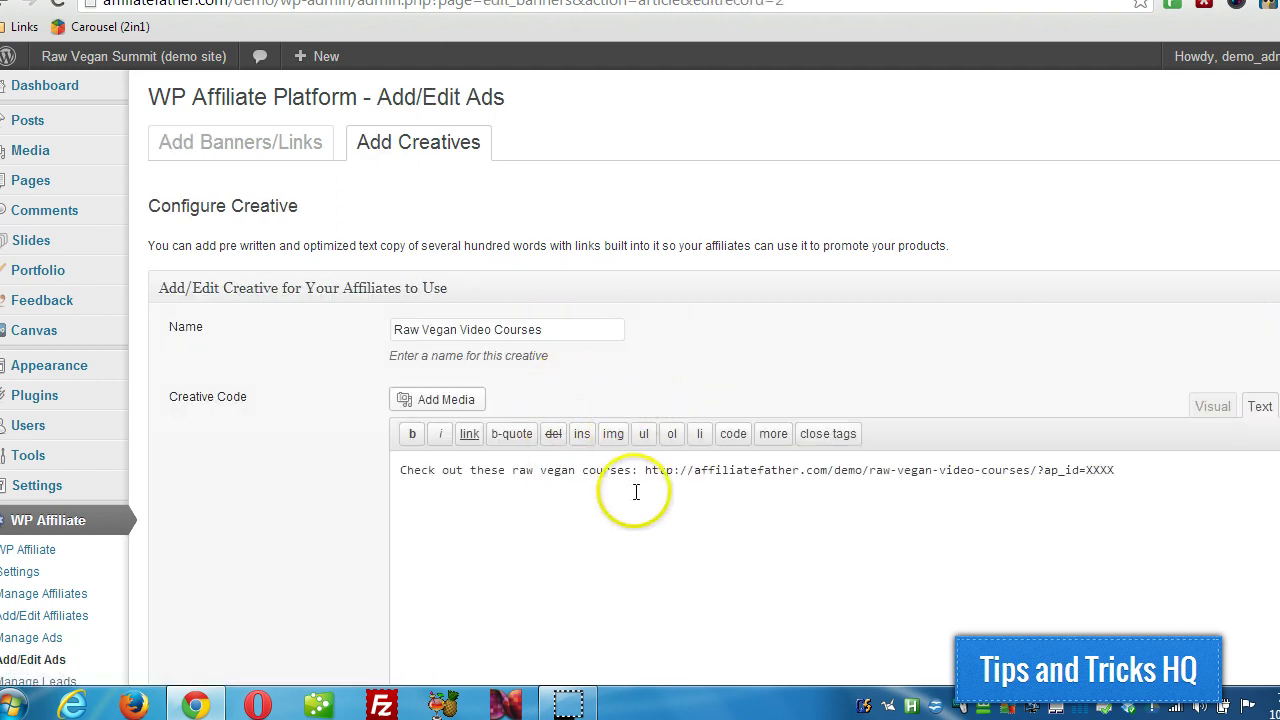
{"action": "left_click_drag", "start_coordinate": [684, 472], "coordinate": [1122, 466]}
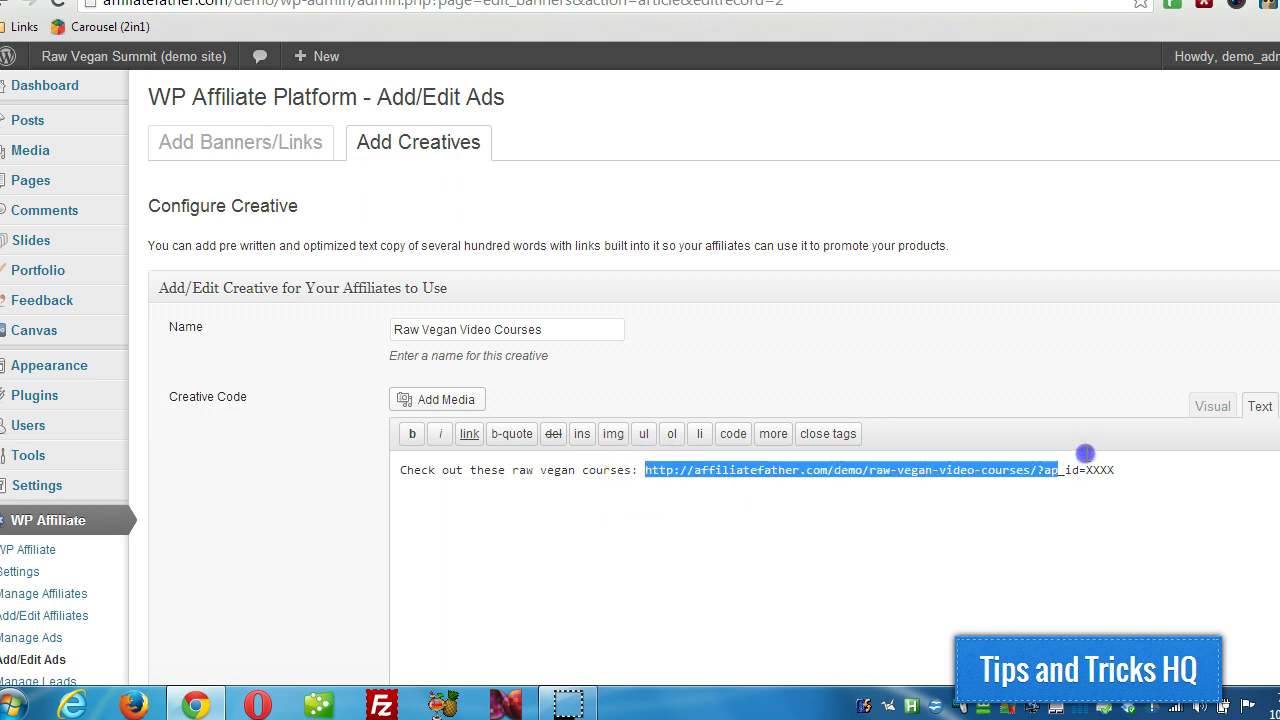
{"action": "key", "text": "BackSpace"}
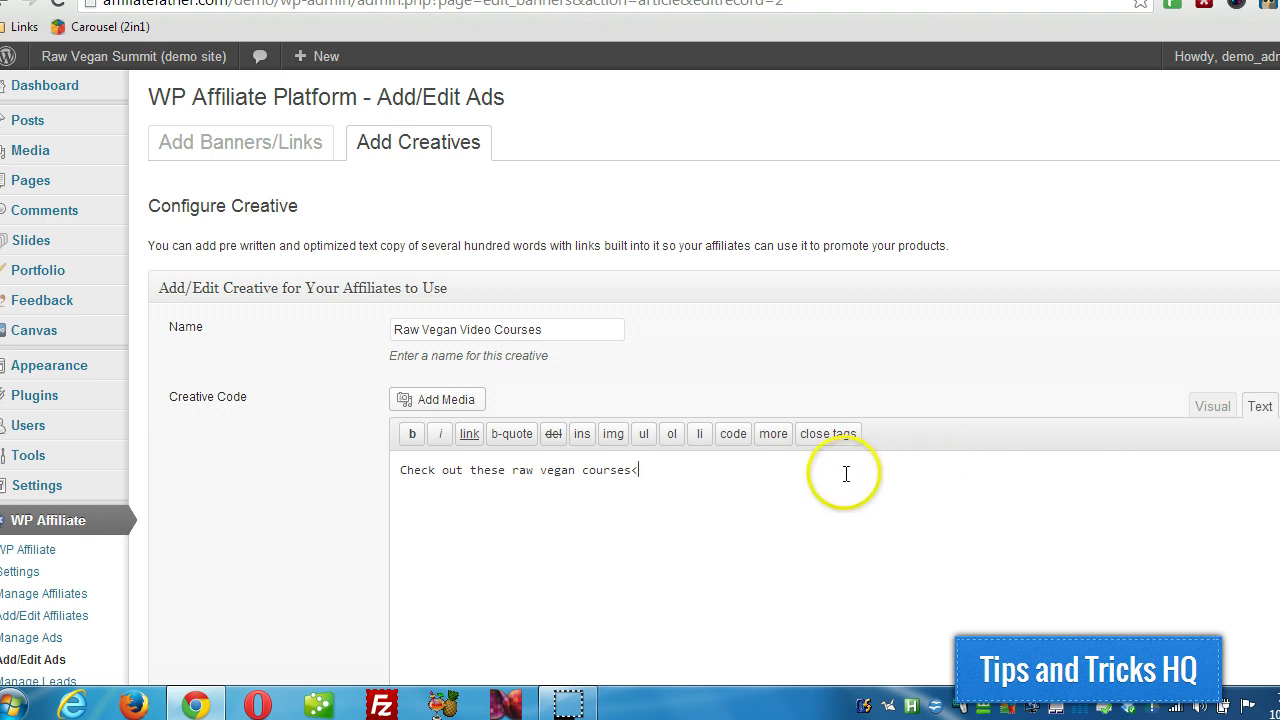
Link 'Check out these raw vegan courses' to the ?ap_id=XXXX course URL and save.
{"action": "left_click", "coordinate": [1213, 406]}
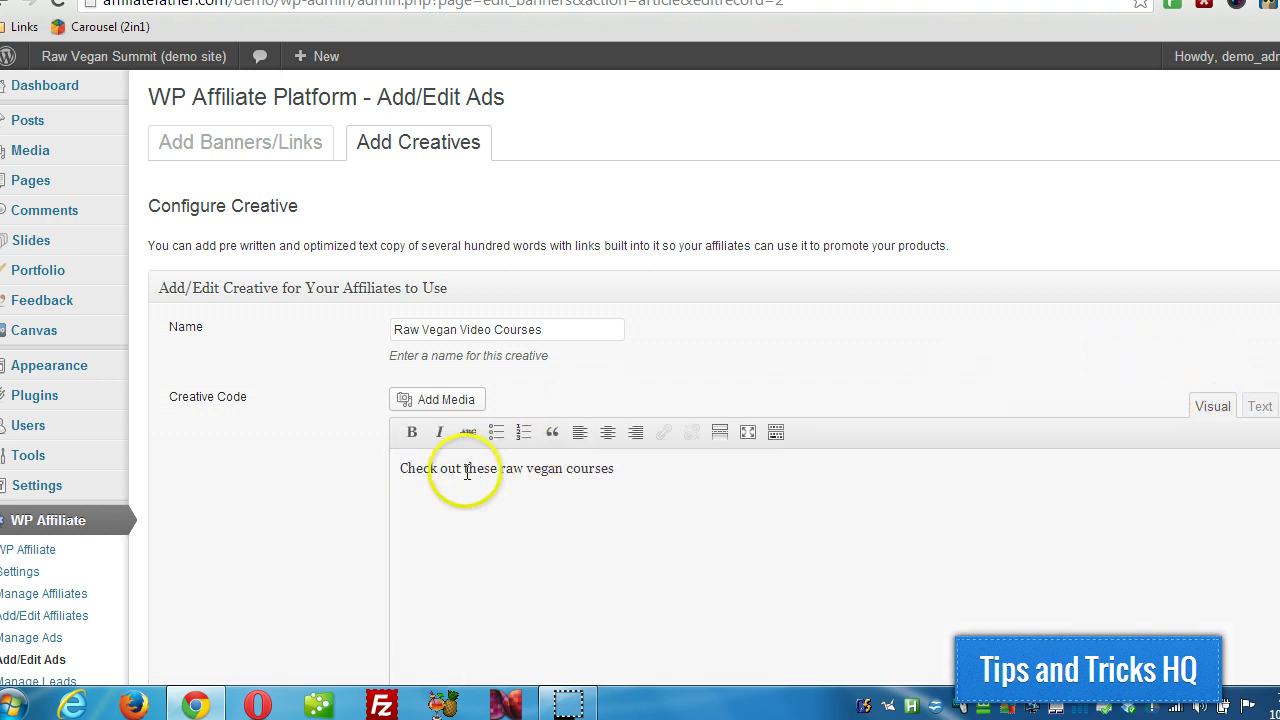
{"action": "left_click_drag", "start_coordinate": [400, 468], "coordinate": [650, 474]}
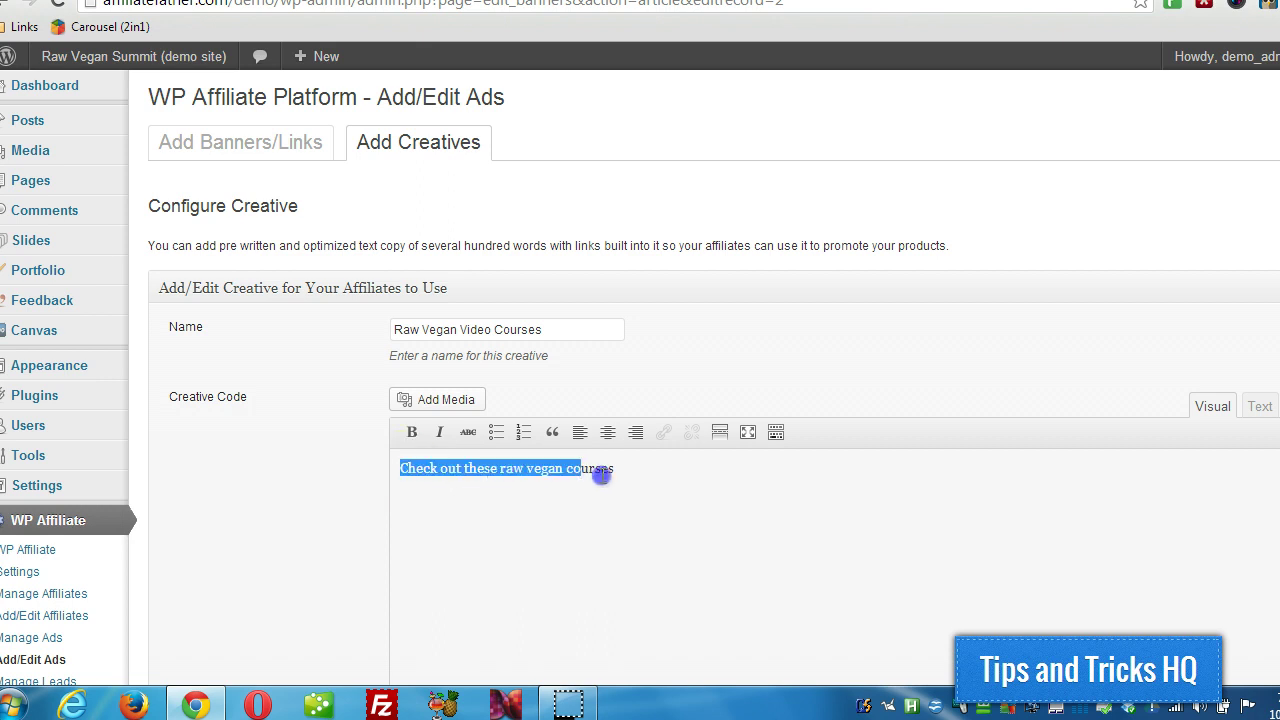
{"action": "left_click", "coordinate": [663, 432]}
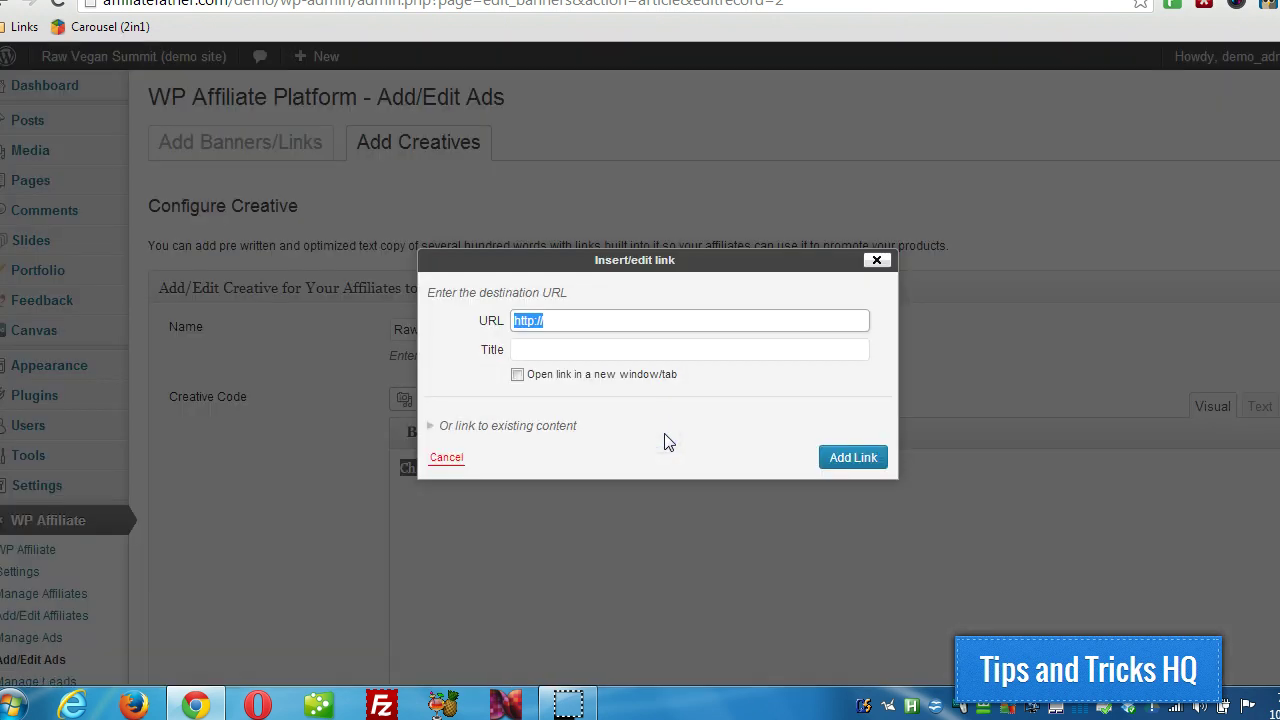
{"action": "key", "text": "ctrl+v"}
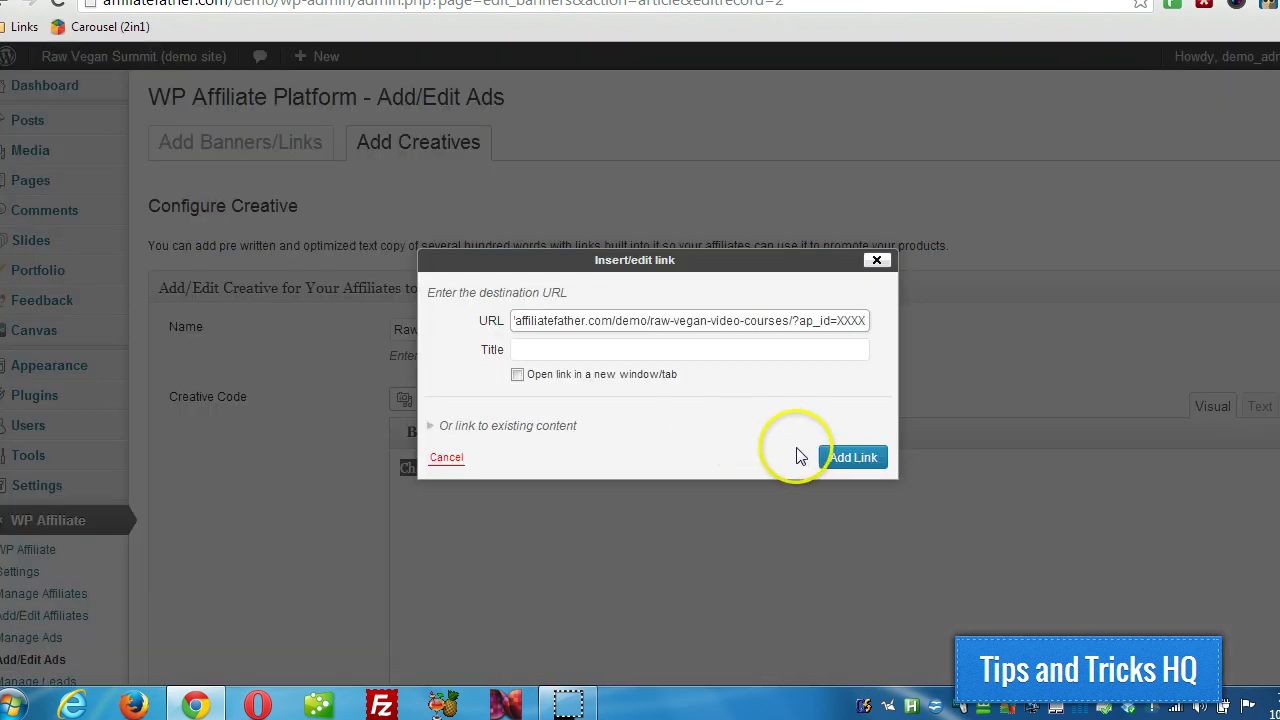
{"action": "left_click", "coordinate": [840, 458]}
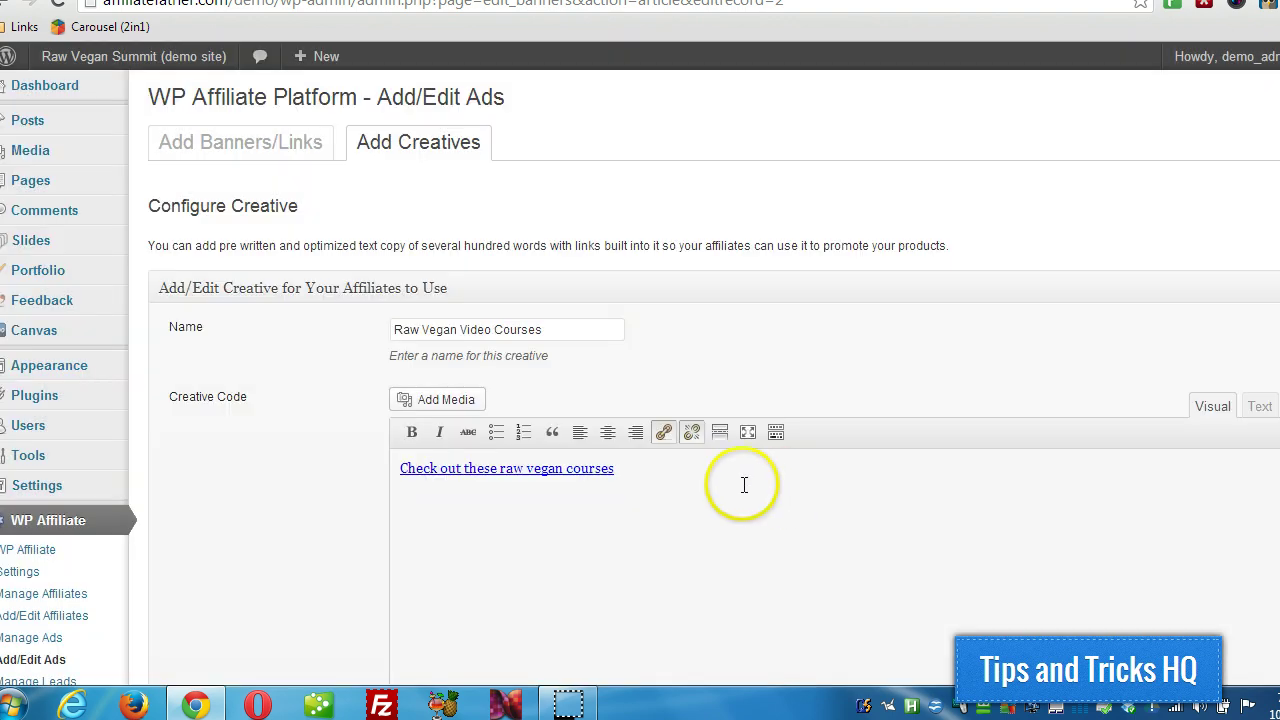
{"action": "scroll", "coordinate": [877, 380], "scroll_direction": "down", "scroll_amount": 2}
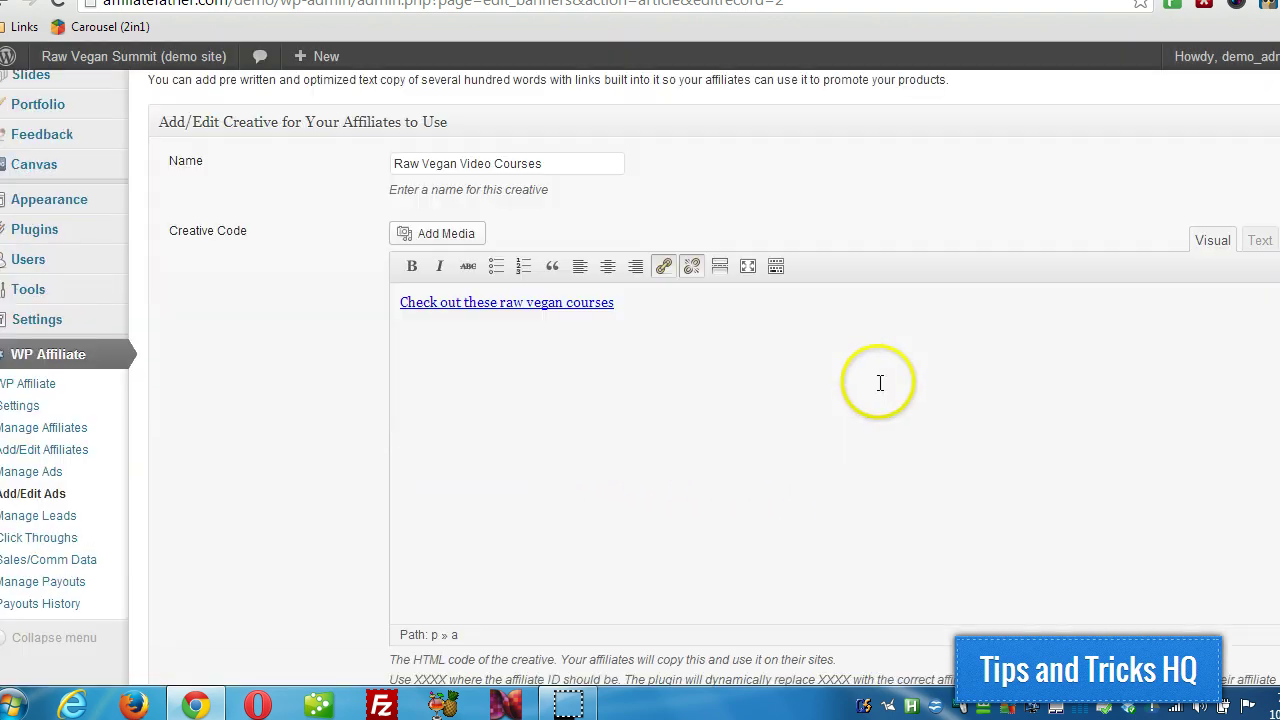
{"action": "scroll", "coordinate": [877, 380], "scroll_direction": "down", "scroll_amount": 1}
{"action": "scroll", "coordinate": [877, 380], "scroll_direction": "down", "scroll_amount": 1}
{"action": "left_click", "coordinate": [417, 550]}
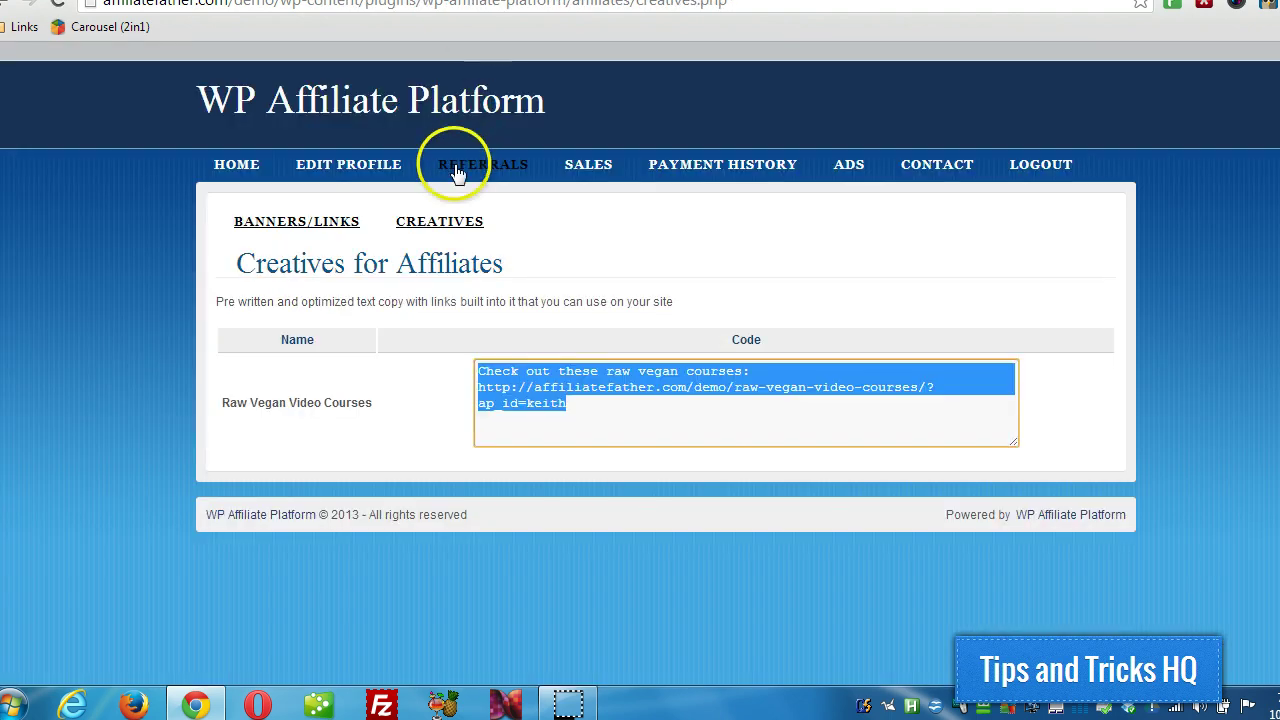
Reload the portal's CREATIVES page and select the full link code carrying the affiliate's ID.
{"action": "left_click", "coordinate": [441, 224]}
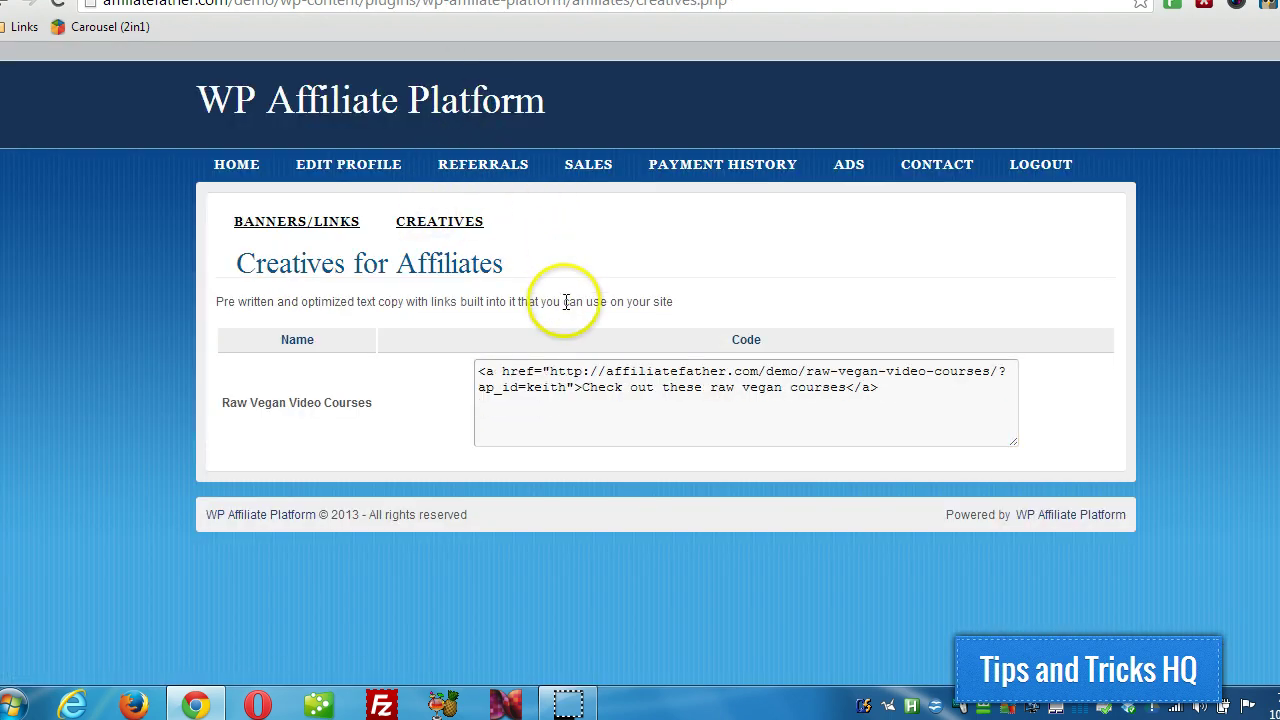
{"action": "mouse_move", "coordinate": [480, 370]}
{"action": "left_mouse_down"}
{"action": "mouse_move", "coordinate": [686, 388]}
{"action": "mouse_move", "coordinate": [586, 388]}
{"action": "left_mouse_up"}
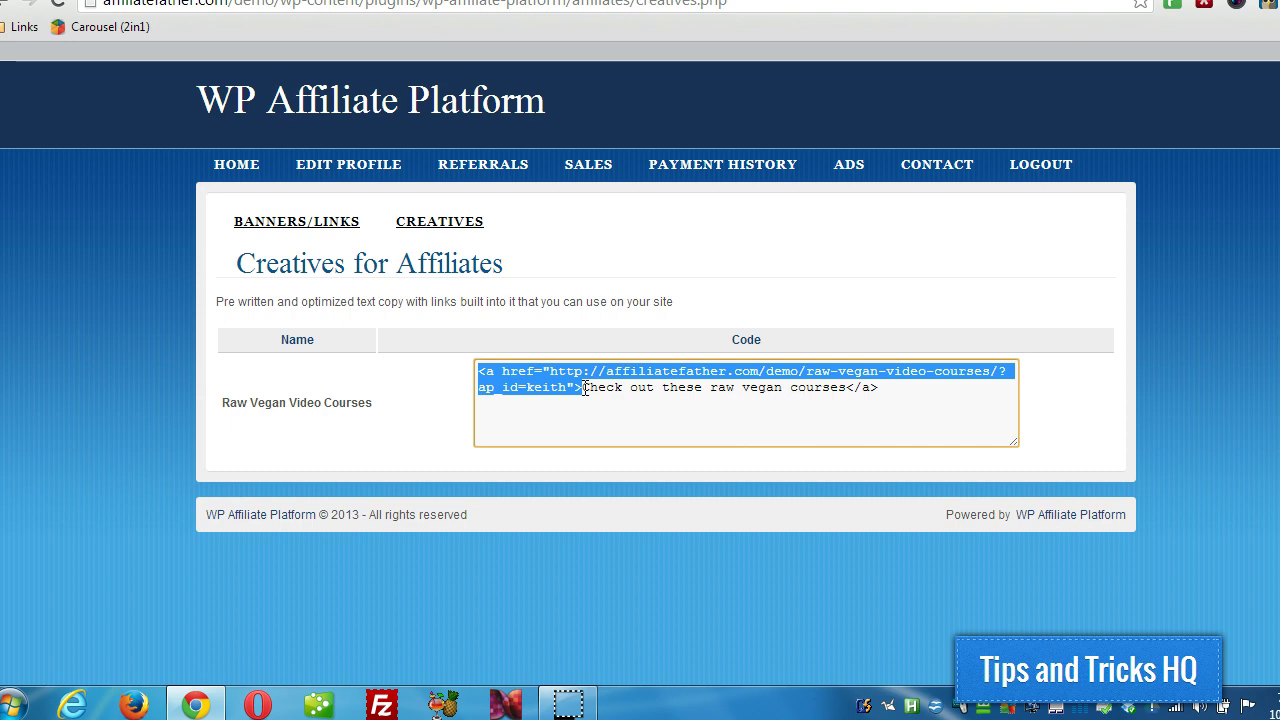
{"action": "left_click_drag", "start_coordinate": [920, 403], "coordinate": [478, 371]}
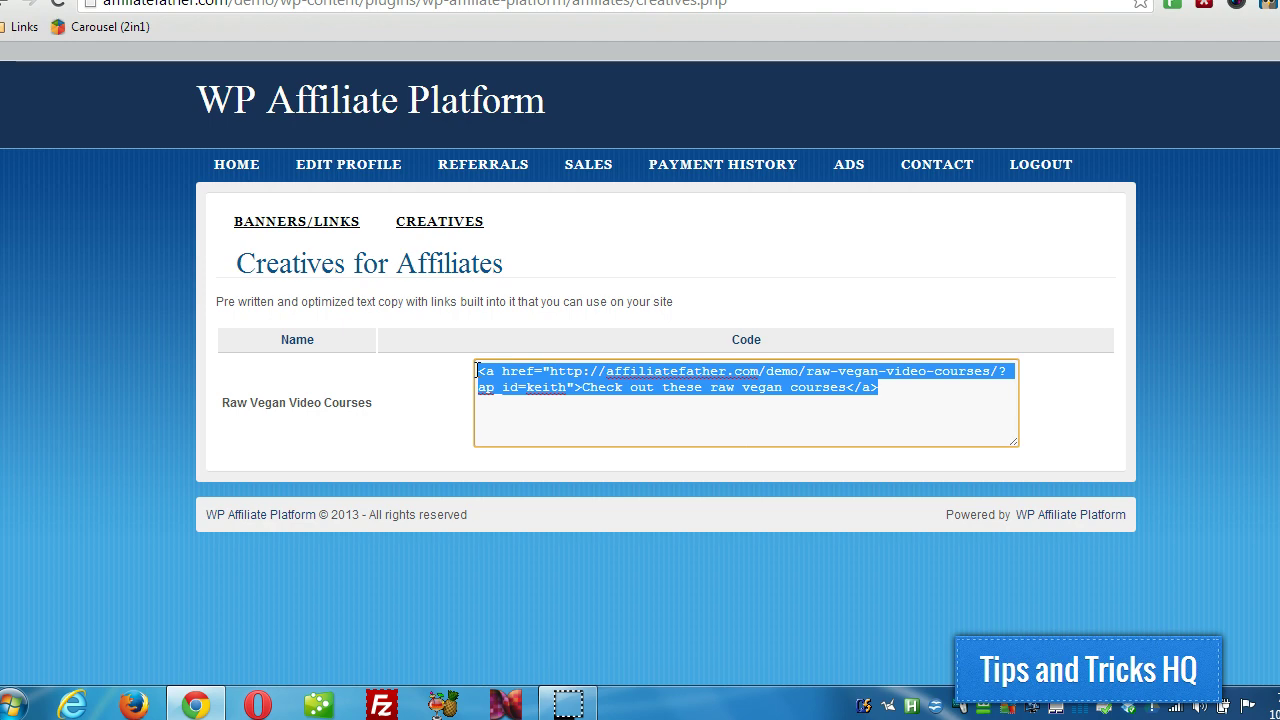
{"action": "left_click", "coordinate": [300, 221]}
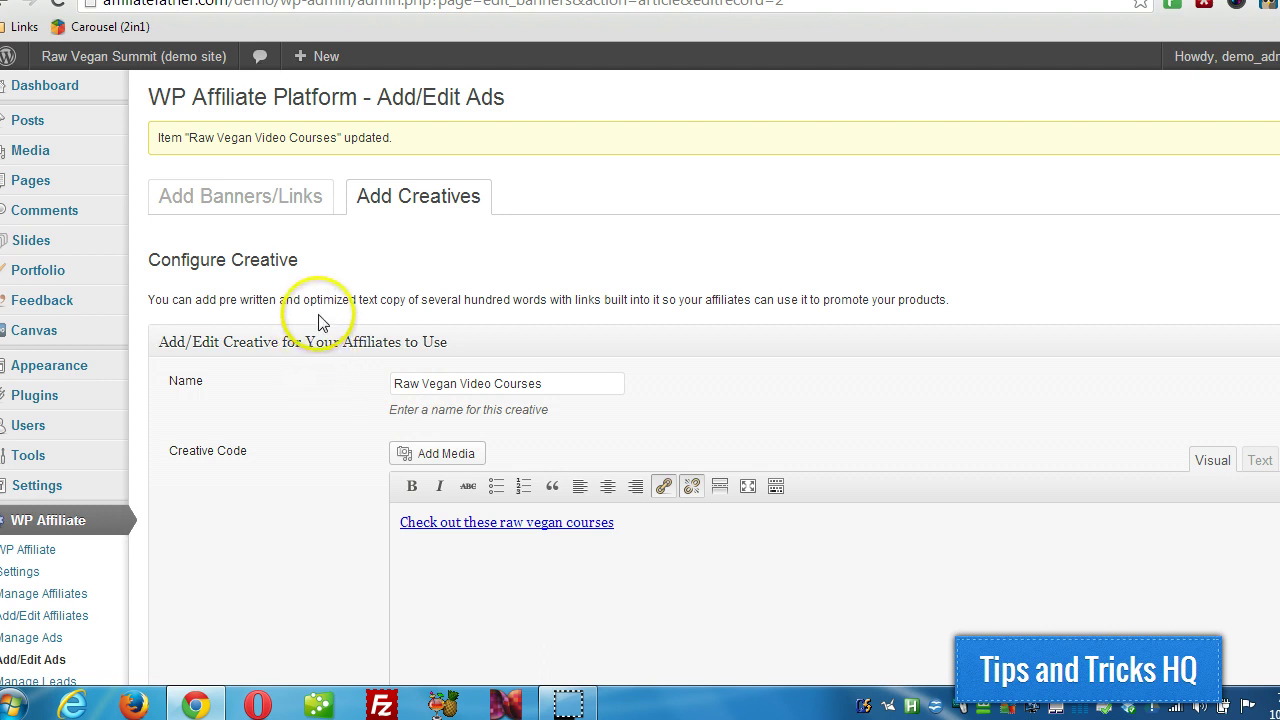
{"action": "scroll", "coordinate": [320, 322], "scroll_direction": "down", "scroll_amount": 3}
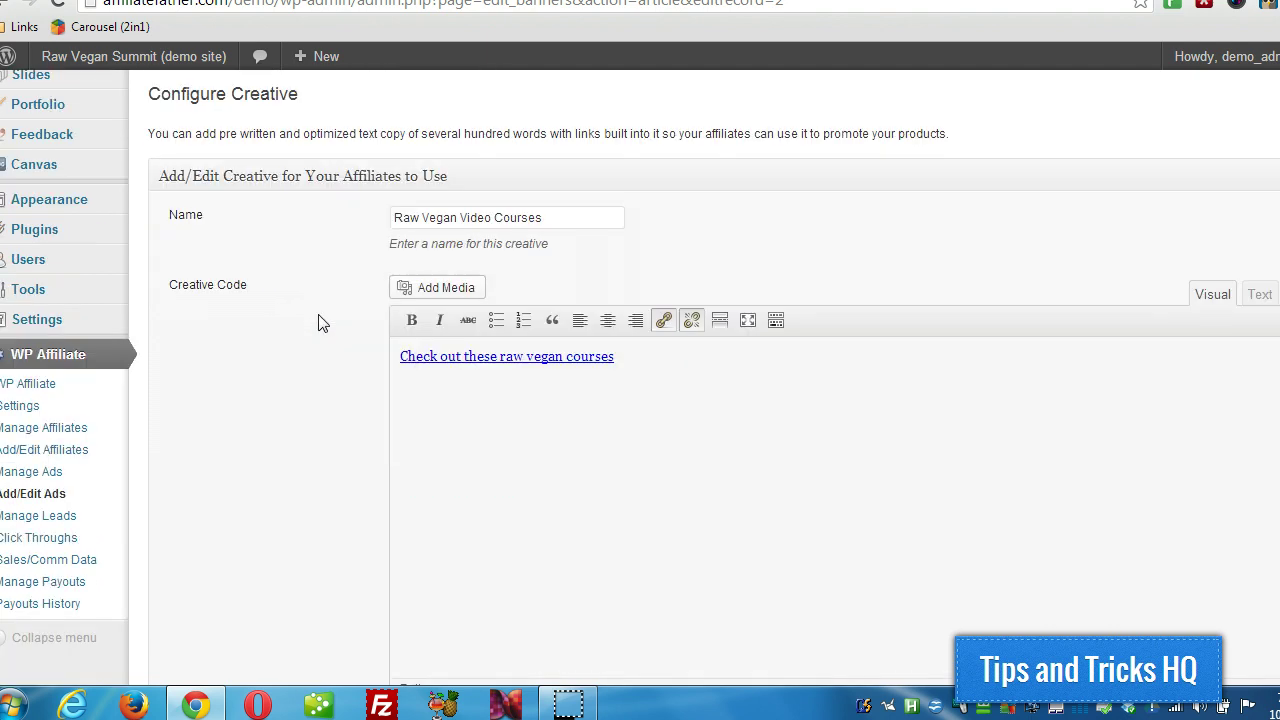